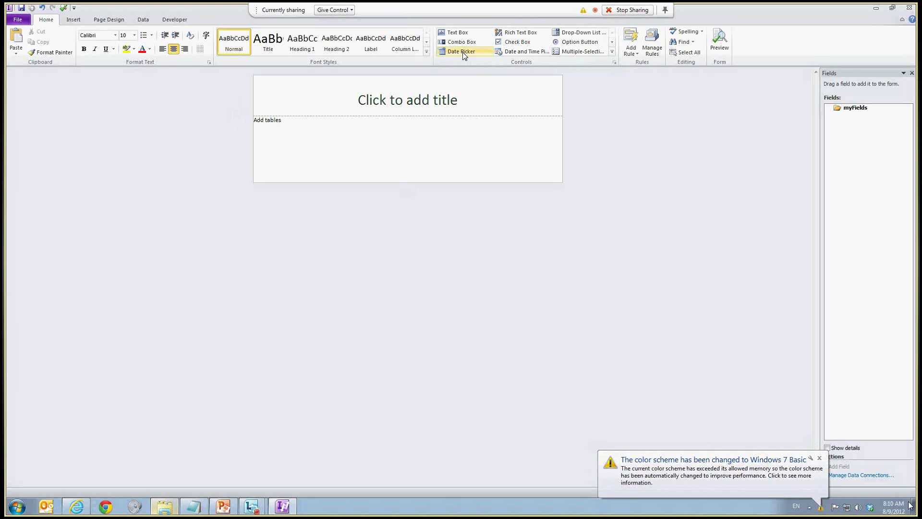
# Dismiss the color scheme notification and insert a text box in the form's body below the title.
pyautogui.click(820, 459)
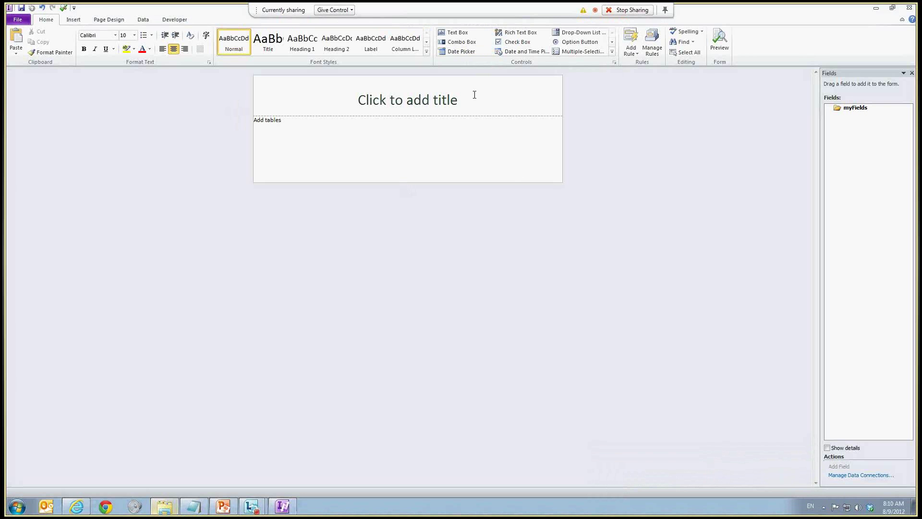
pyautogui.click(375, 147)
pyautogui.click(471, 34)
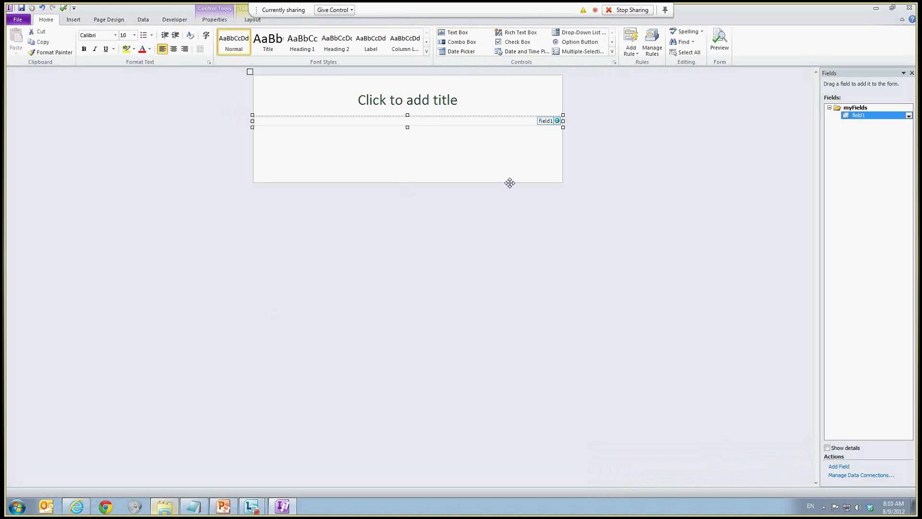
# Set the text box's default value to the formula userName() and check it in a form preview.
pyautogui.click(494, 109)
pyautogui.click(492, 123)
pyautogui.rightClick(495, 125)
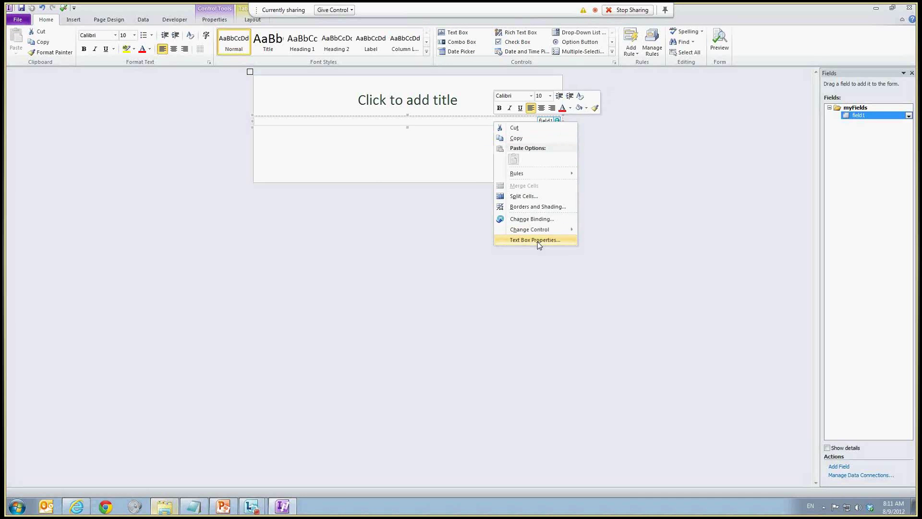
pyautogui.click(538, 242)
pyautogui.click(541, 236)
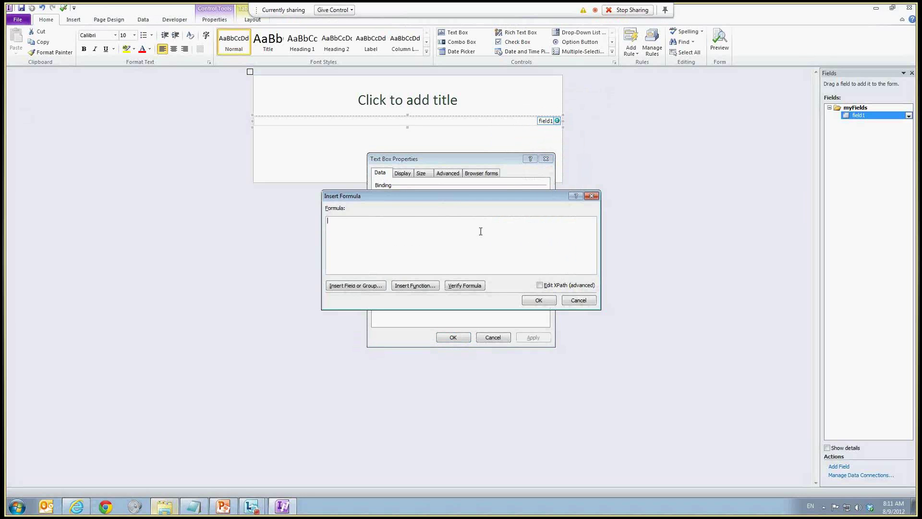
pyautogui.write('userName(')
pyautogui.press('Return')
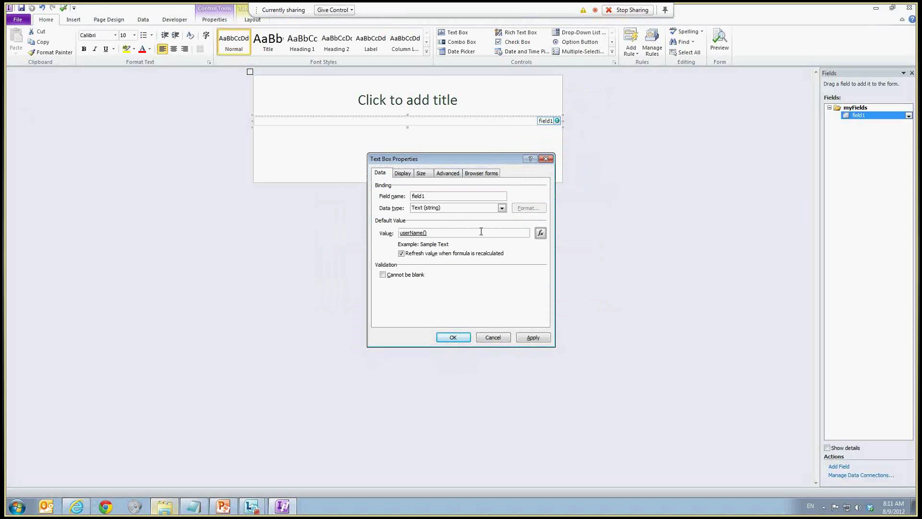
pyautogui.click(453, 337)
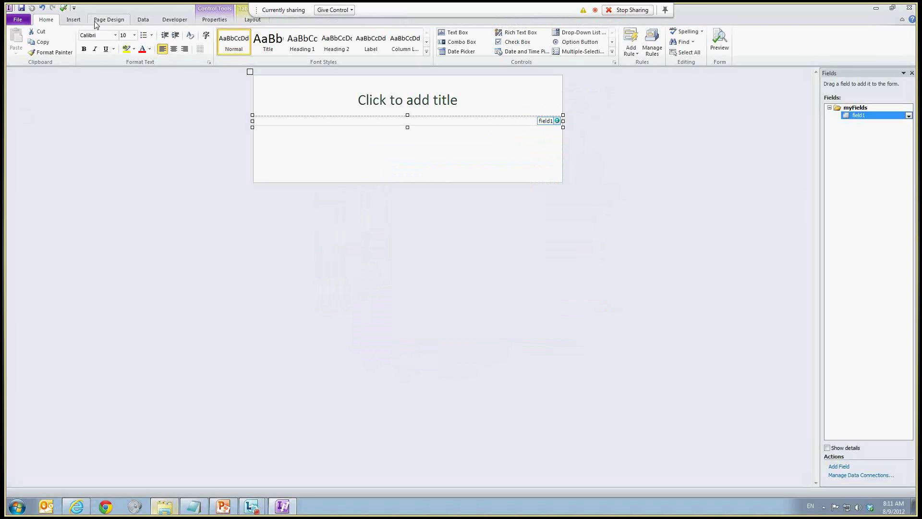
pyautogui.click(63, 8)
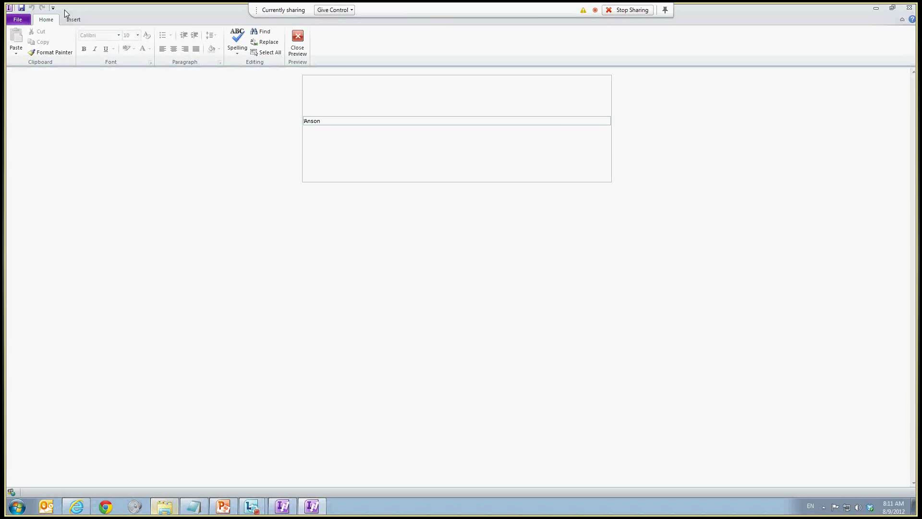
pyautogui.click(298, 43)
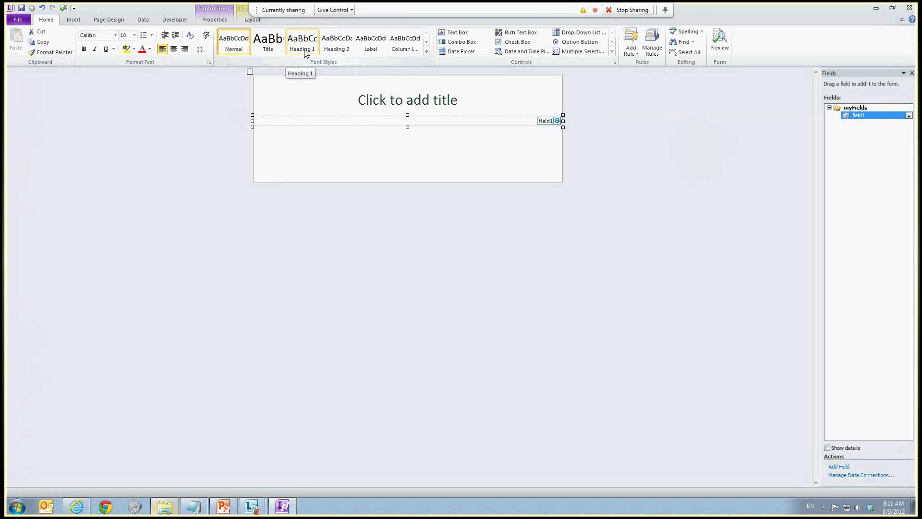
# Start a new data connection that receives data from a SOAP Web service.
pyautogui.click(371, 157)
pyautogui.click(143, 20)
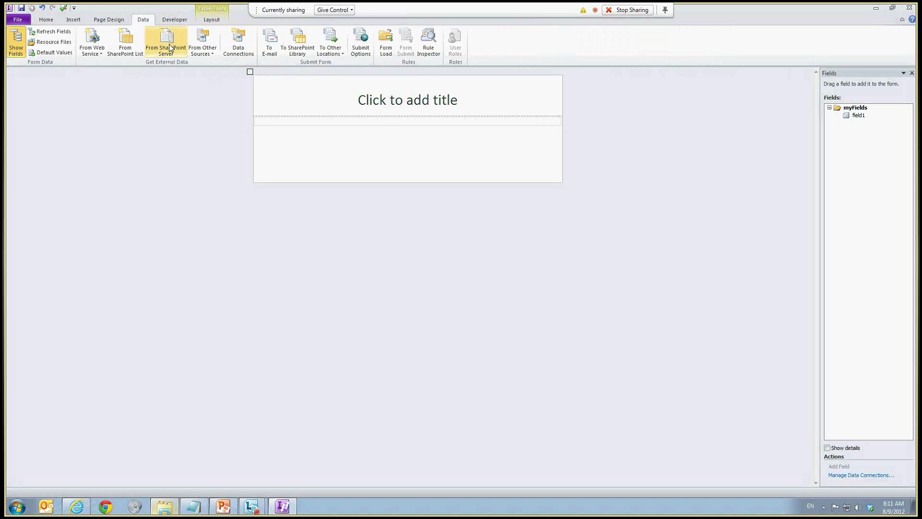
pyautogui.click(239, 42)
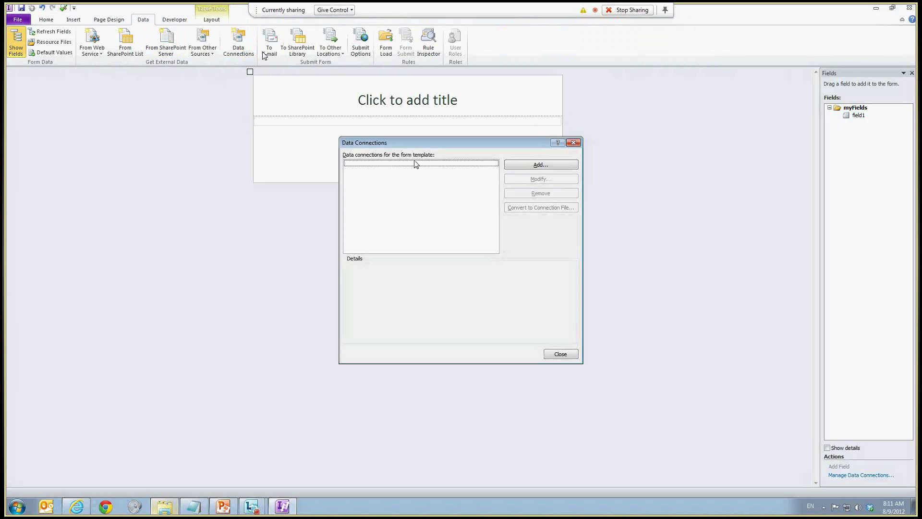
pyautogui.click(511, 166)
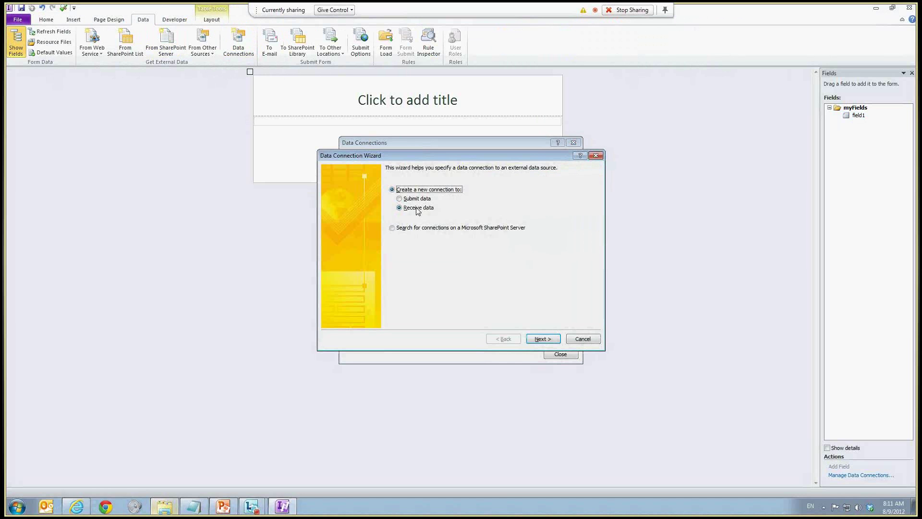
pyautogui.click(542, 339)
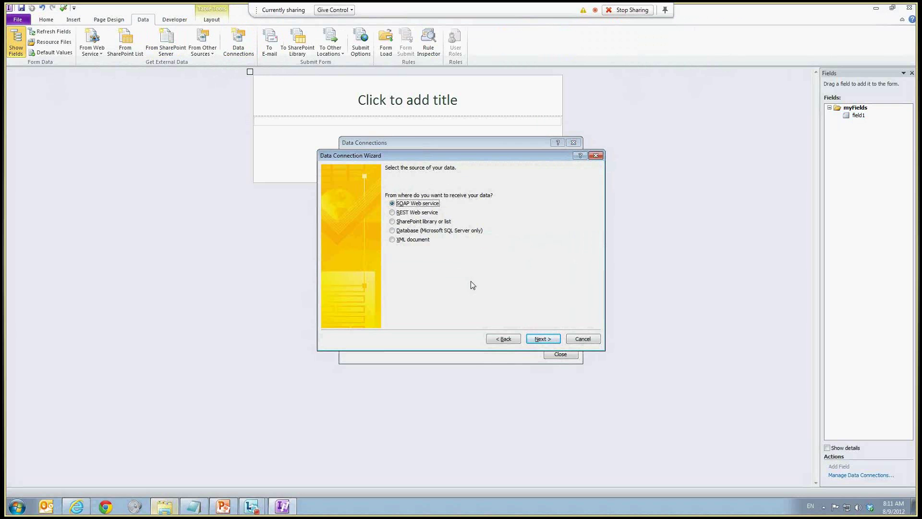
pyautogui.click(543, 339)
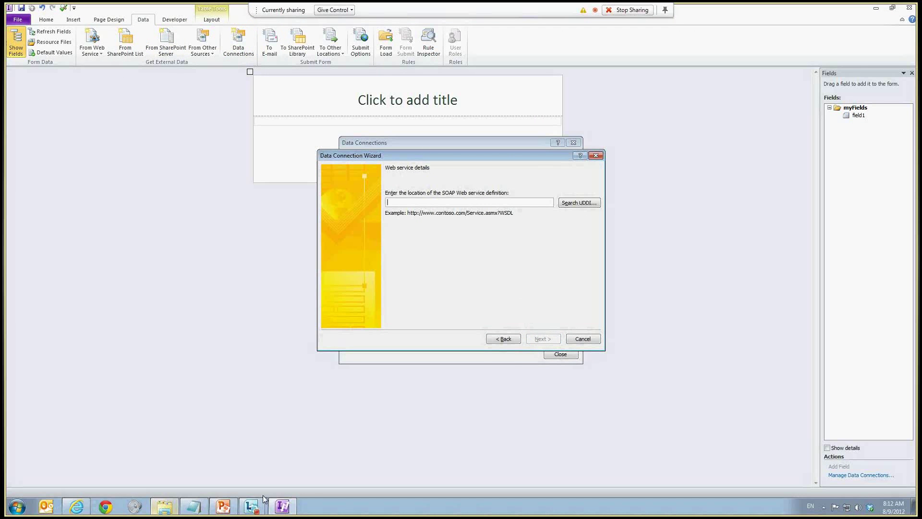
pyautogui.click(210, 489)
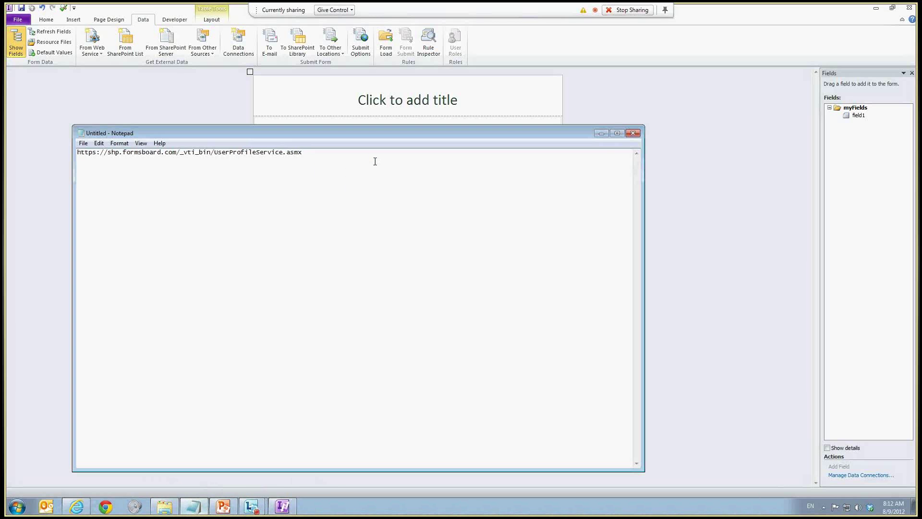
pyautogui.hotkey('ctrl', 'a')
pyautogui.hotkey('ctrl', 'c')
pyautogui.click(602, 134)
pyautogui.hotkey('ctrl', 'v')
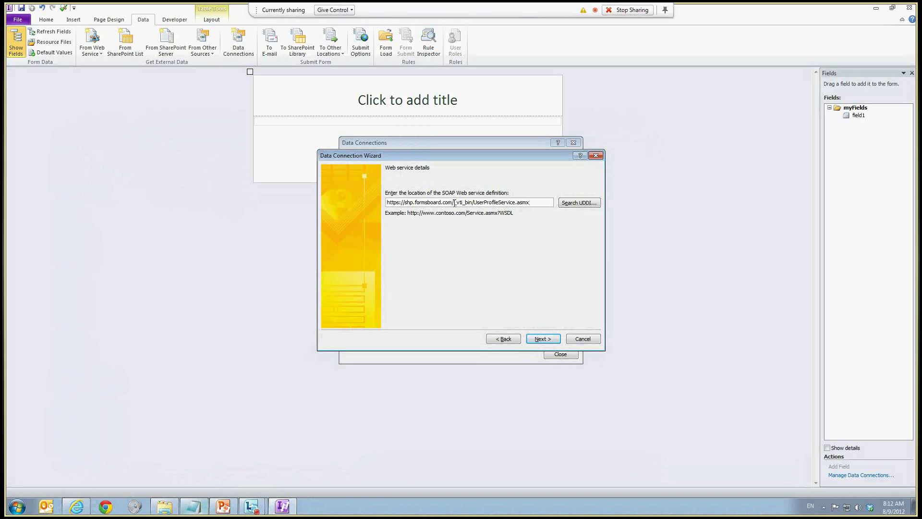
pyautogui.moveTo(454, 202); pyautogui.dragTo(387, 203)
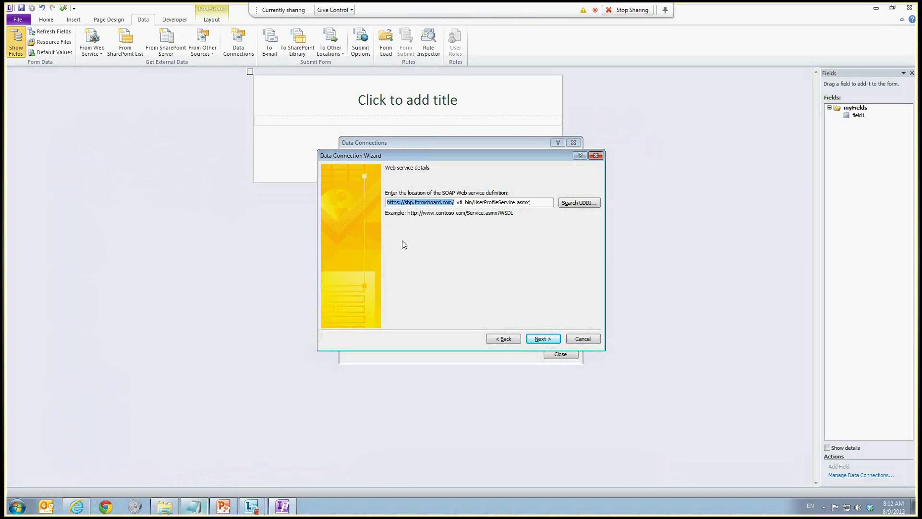
pyautogui.click(455, 202)
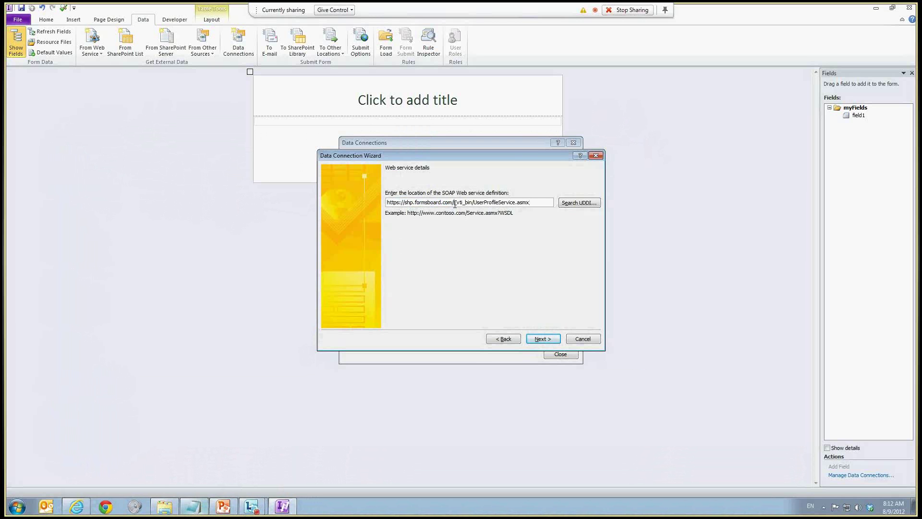
pyautogui.moveTo(454, 202); pyautogui.dragTo(542, 203)
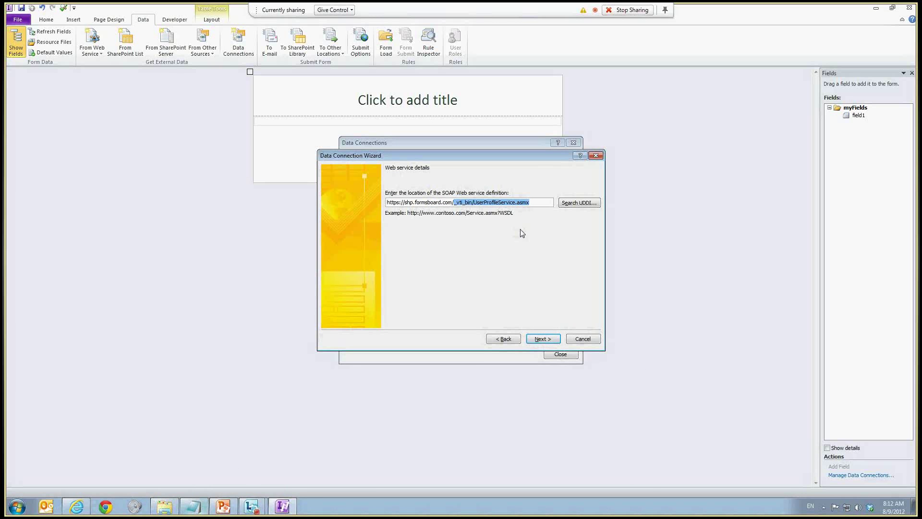
pyautogui.click(546, 202)
pyautogui.click(550, 339)
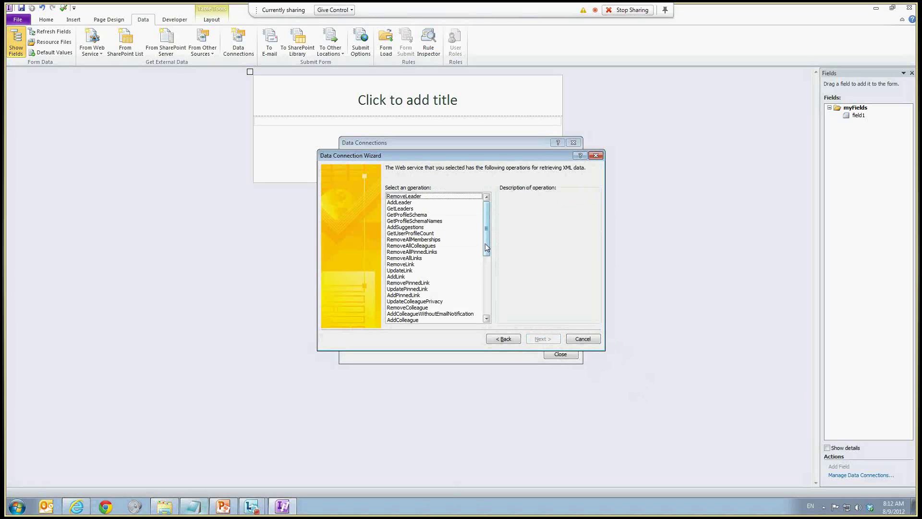
# Choose the GetUserProfileByName operation and finish the data connection with AccountName left empty and automatic data retrieval when the form is opened.
pyautogui.moveTo(486, 248); pyautogui.dragTo(487, 314)
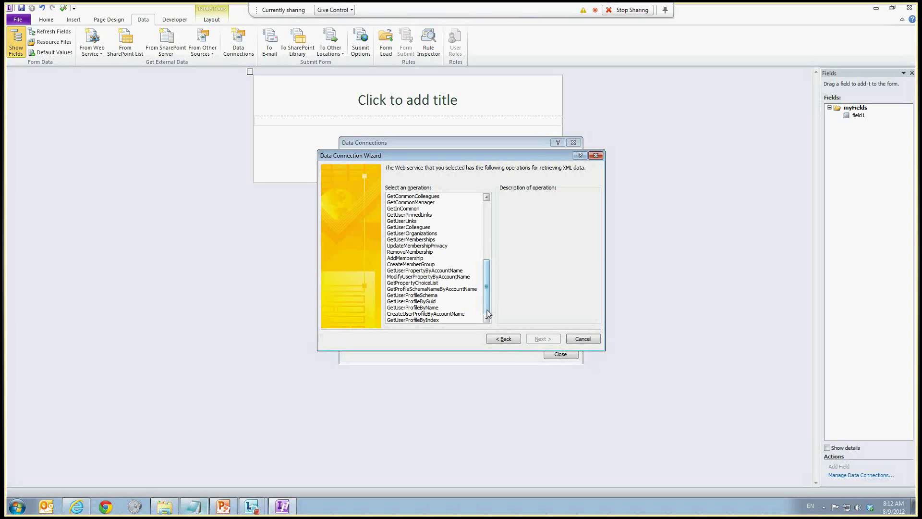
pyautogui.click(432, 308)
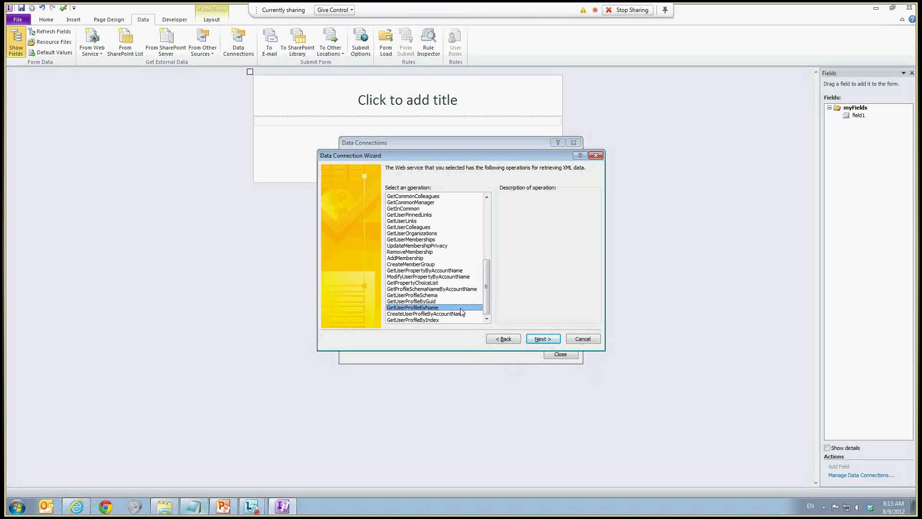
pyautogui.click(544, 341)
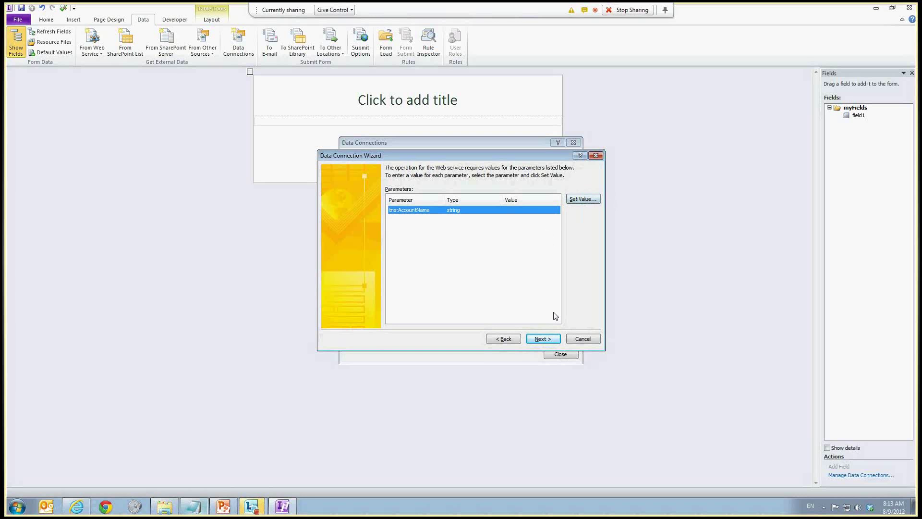
pyautogui.click(552, 342)
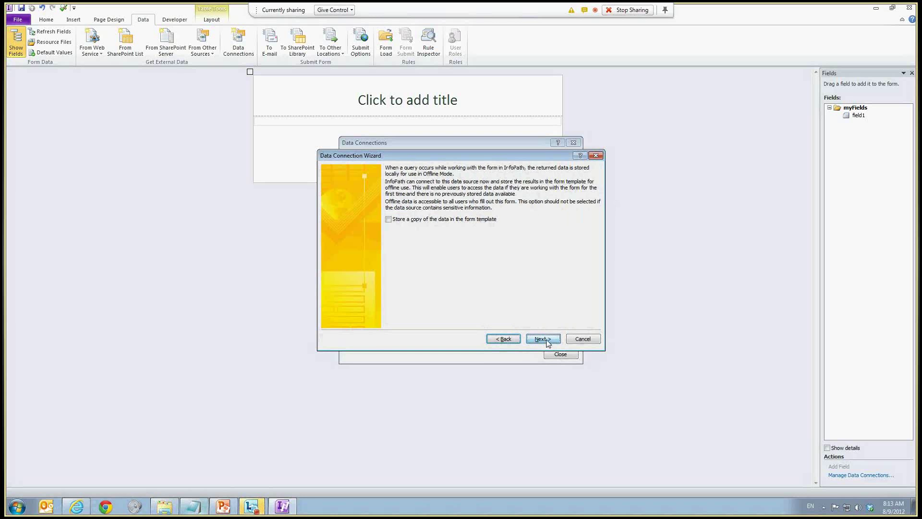
pyautogui.click(545, 339)
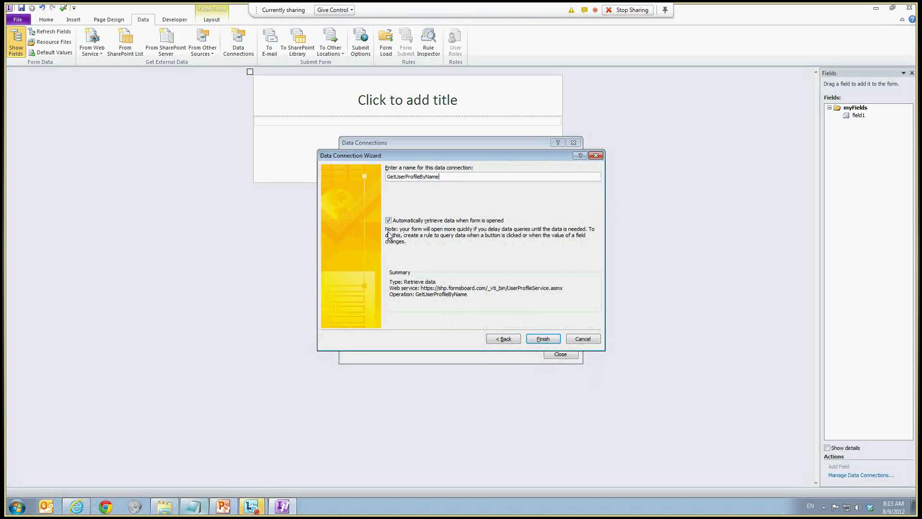
pyautogui.click(538, 342)
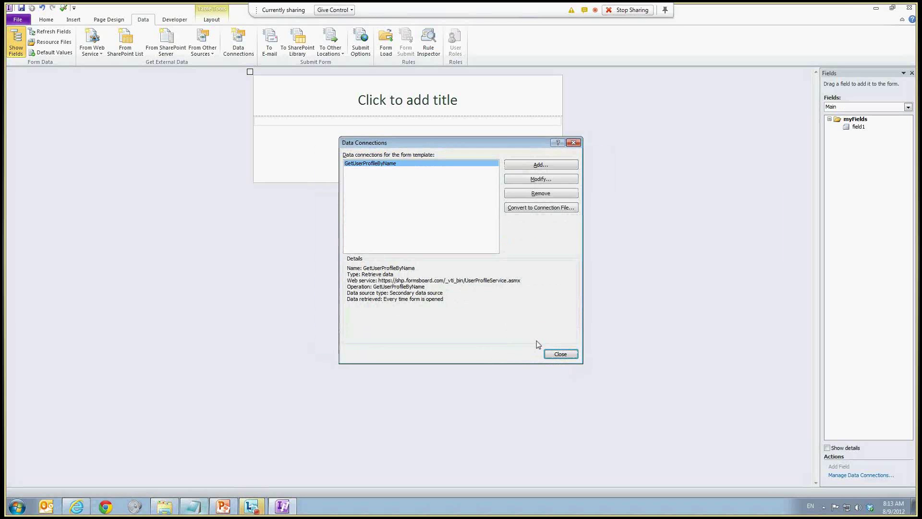
pyautogui.click(561, 355)
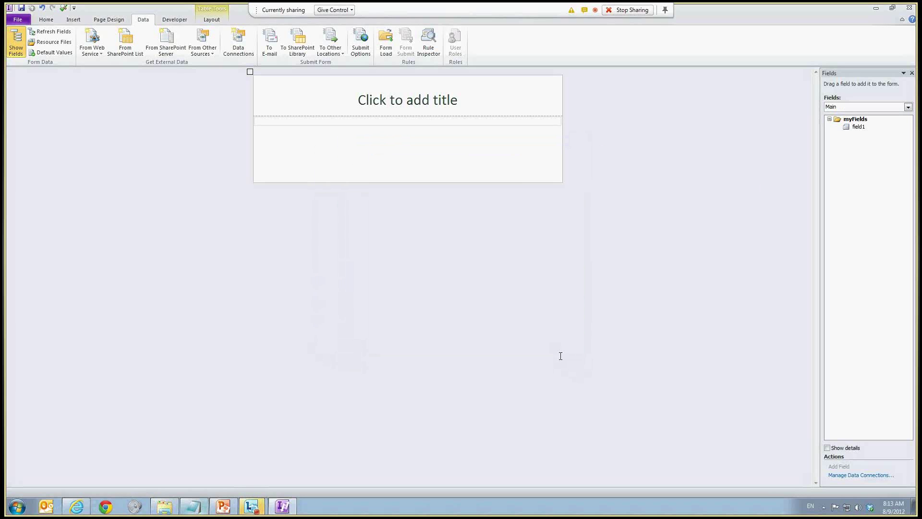
# Show the GetUserProfileByName secondary data source in a widened fields list and expand dataFields down to the Value field under ValueData.
pyautogui.click(860, 106)
pyautogui.click(860, 122)
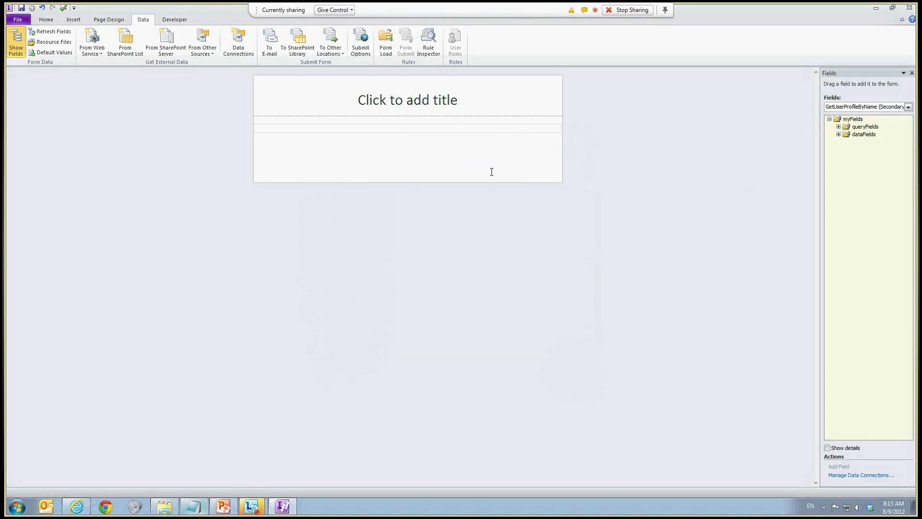
pyautogui.click(494, 154)
pyautogui.click(838, 134)
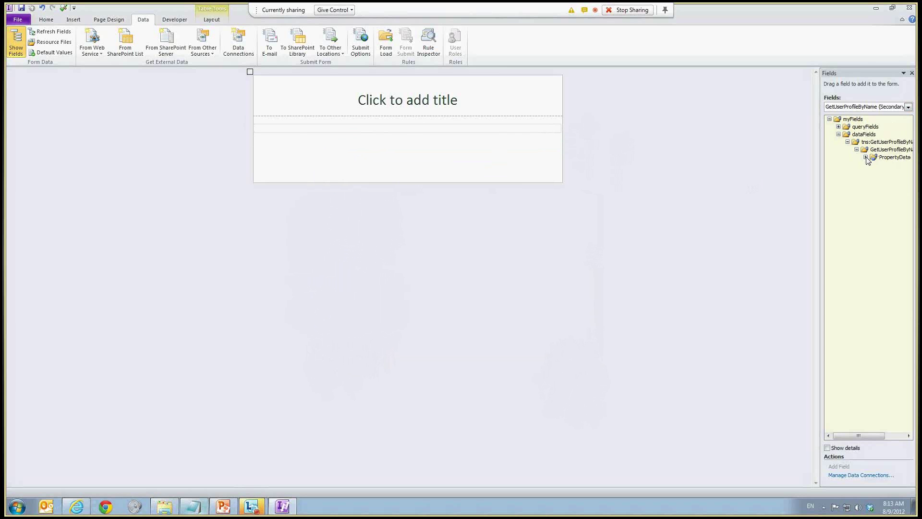
pyautogui.click(866, 157)
pyautogui.click(875, 195)
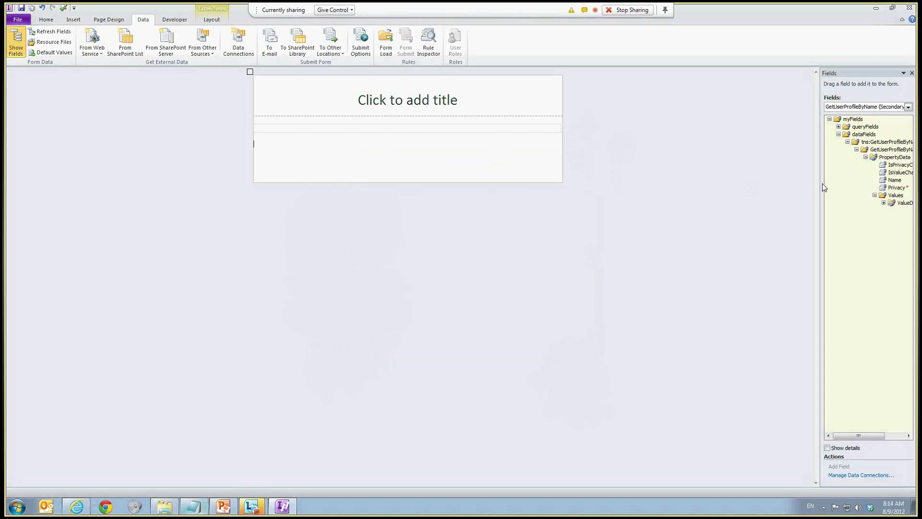
pyautogui.moveTo(821, 185); pyautogui.dragTo(722, 180)
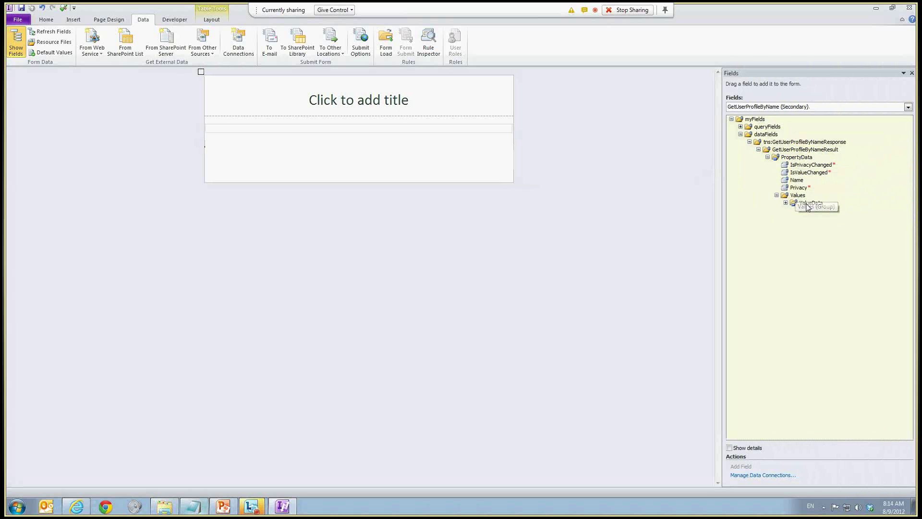
pyautogui.click(786, 202)
pyautogui.click(815, 210)
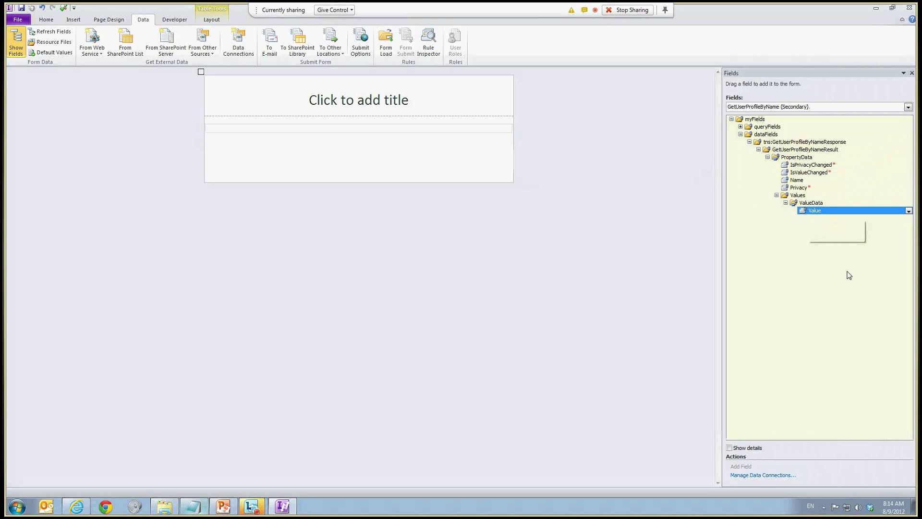
# Insert the PropertyData group as a repeating table below the text box.
pyautogui.moveTo(798, 158); pyautogui.dragTo(446, 168)
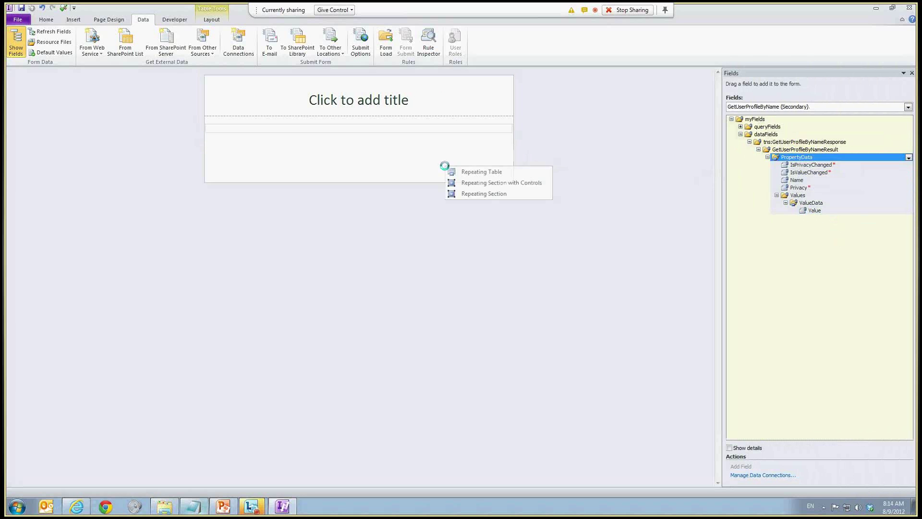
pyautogui.click(487, 176)
pyautogui.click(352, 195)
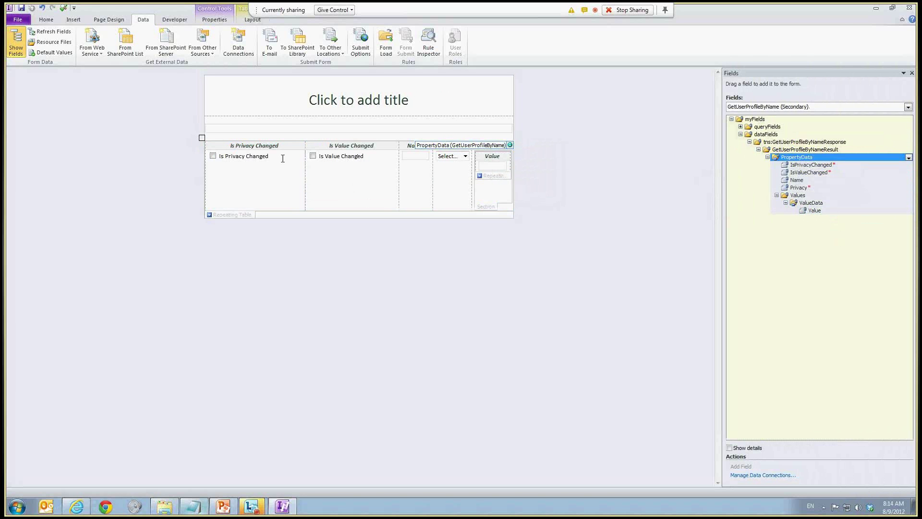
# Delete the Is Privacy Changed and Is Value Changed columns from the repeating table.
pyautogui.moveTo(282, 158); pyautogui.dragTo(354, 169)
pyautogui.rightClick(367, 173)
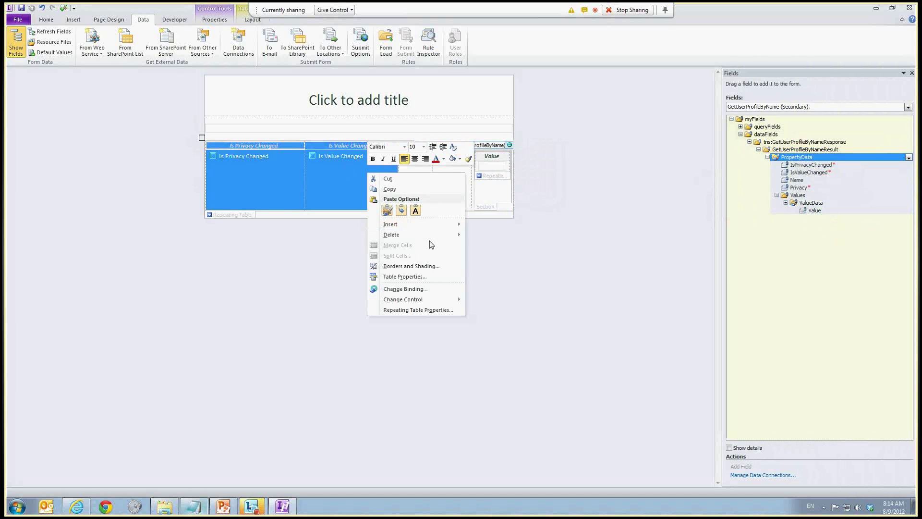
pyautogui.moveTo(430, 237)
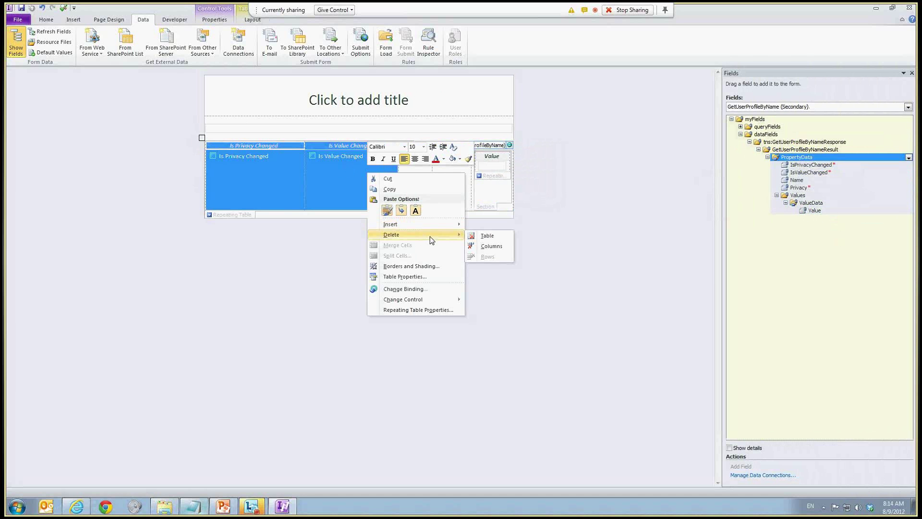
pyautogui.click(489, 246)
# Widen the nested ValueData repeating table to fill the Values column and deselect it.
pyautogui.moveTo(324, 169); pyautogui.dragTo(326, 169)
pyautogui.click(449, 177)
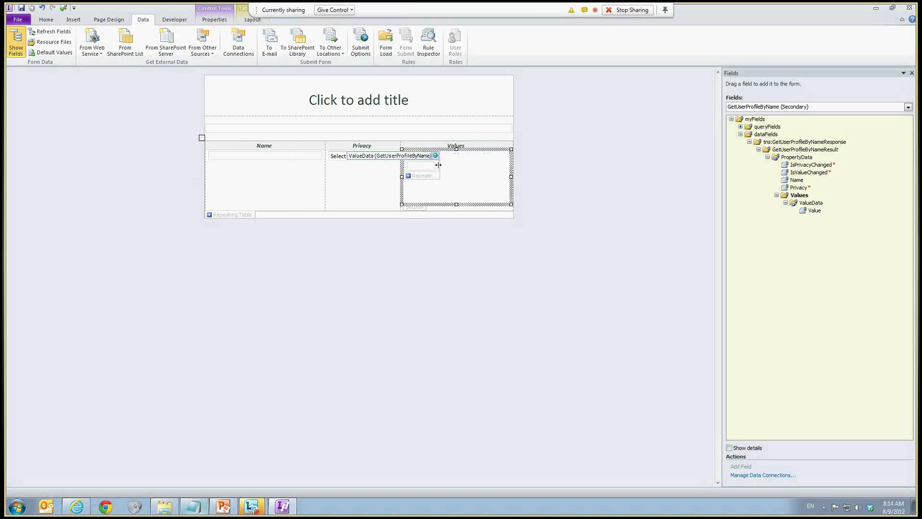
pyautogui.moveTo(438, 165); pyautogui.dragTo(538, 169)
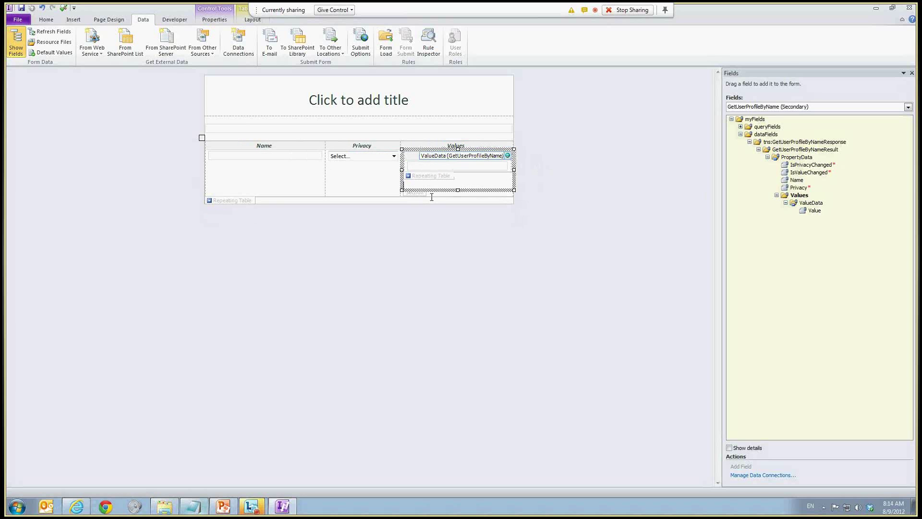
pyautogui.click(426, 247)
# Preview the form, allow it to connect to its data sources and look through the list of profile properties.
pyautogui.click(63, 8)
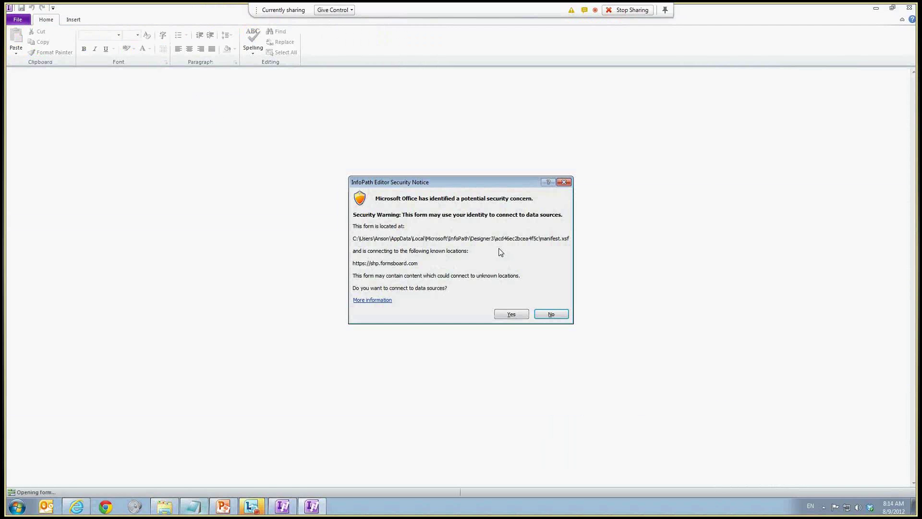
pyautogui.click(518, 313)
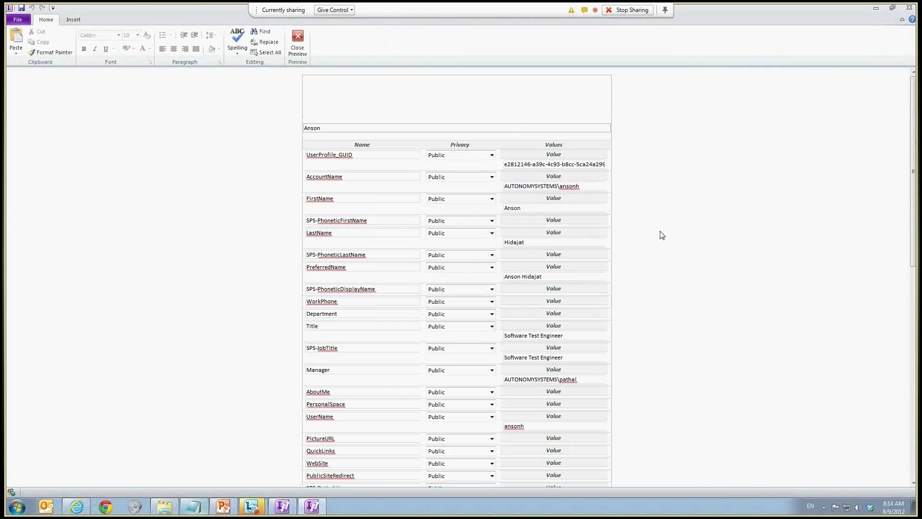
pyautogui.scroll(-5, 661, 229)
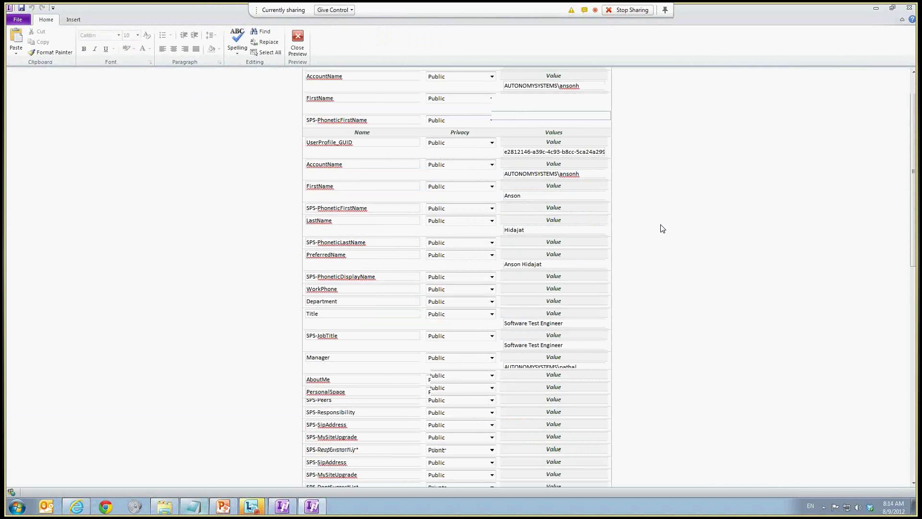
pyautogui.scroll(5, 662, 229)
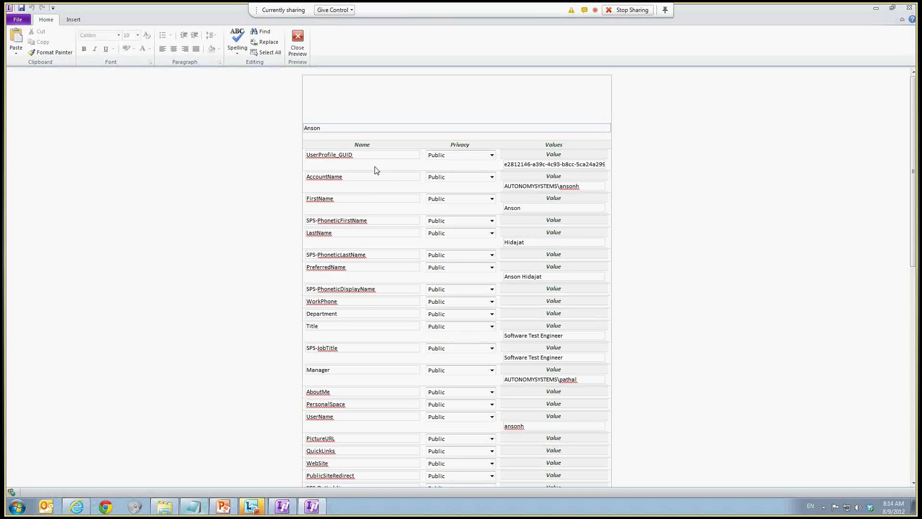
# Examine the property names and their values, from UserProfile_GUID down to the SPS properties, and close the preview.
pyautogui.click(386, 155)
pyautogui.moveTo(580, 187); pyautogui.dragTo(491, 189)
pyautogui.click(383, 234)
pyautogui.scroll(-3, 562, 274)
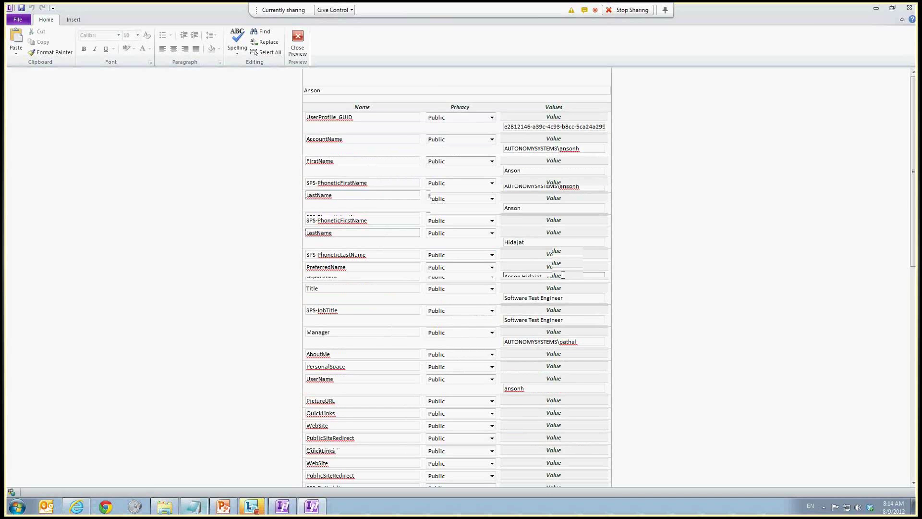
pyautogui.click(389, 206)
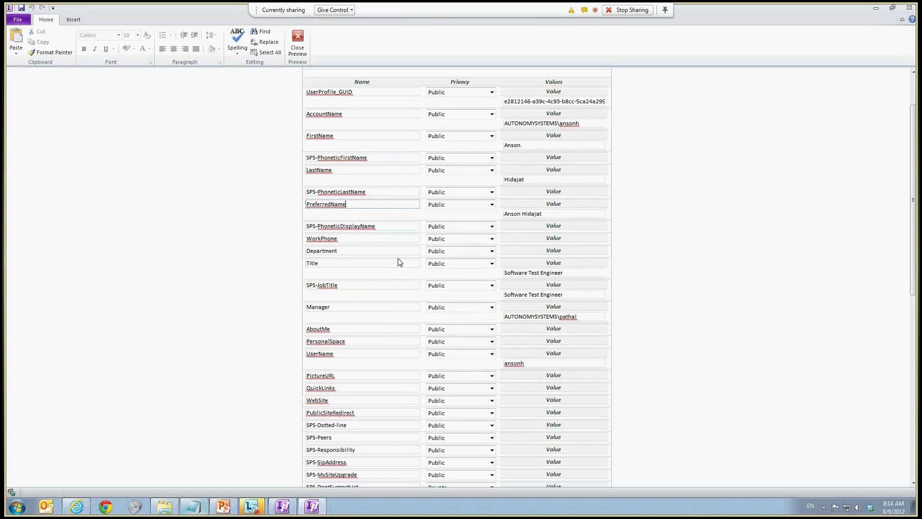
pyautogui.scroll(3, 408, 250)
pyautogui.click(375, 156)
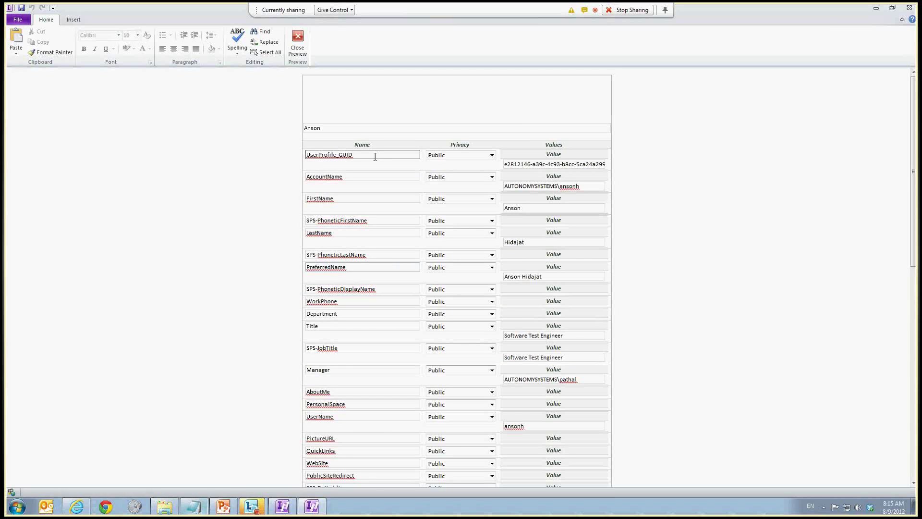
pyautogui.scroll(-10, 597, 330)
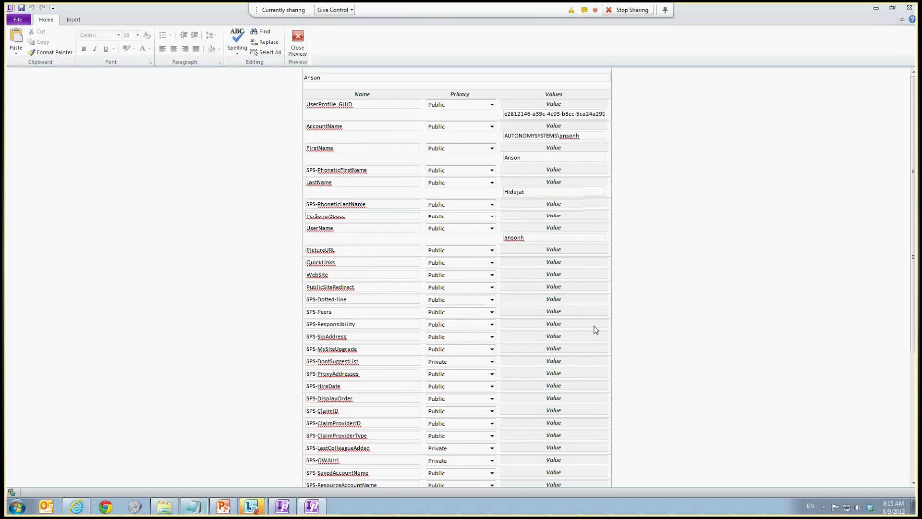
pyautogui.scroll(-5, 560, 278)
pyautogui.scroll(10, 519, 397)
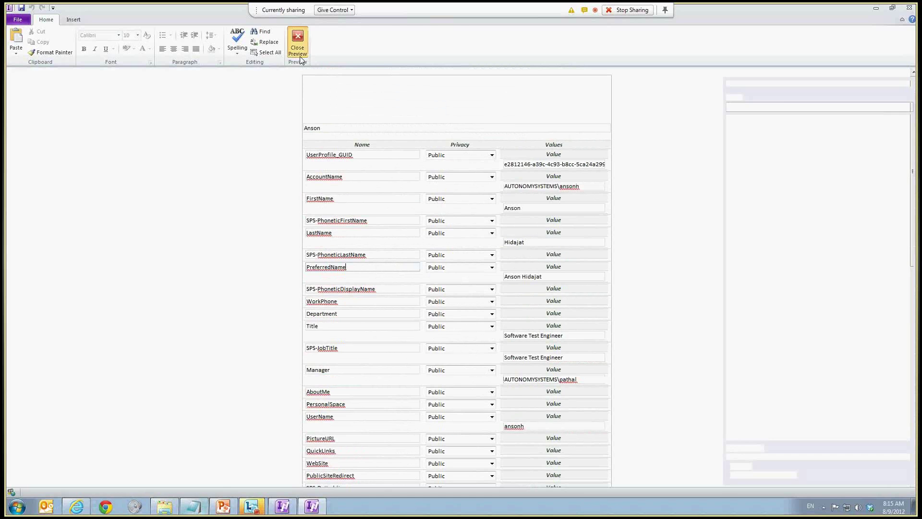
pyautogui.click(297, 41)
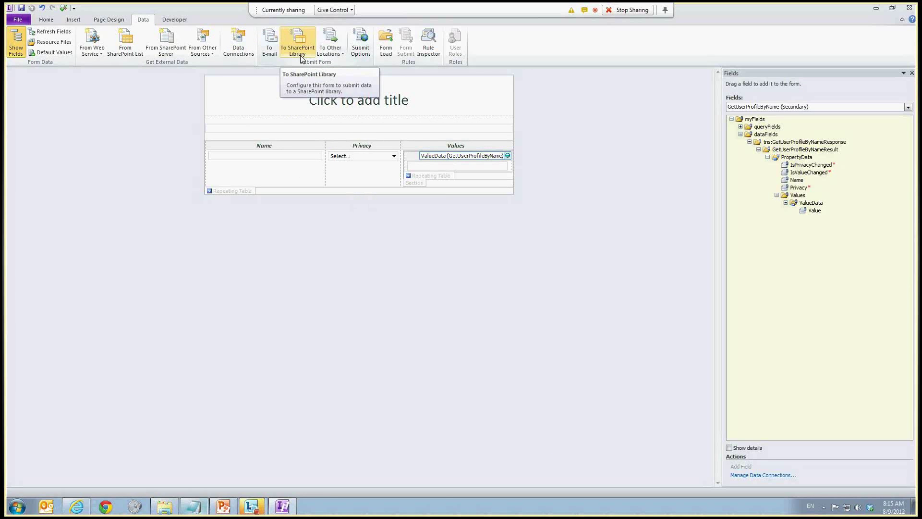
# Open the default value formula of the field1 text box and clear its userName() expression.
pyautogui.click(358, 132)
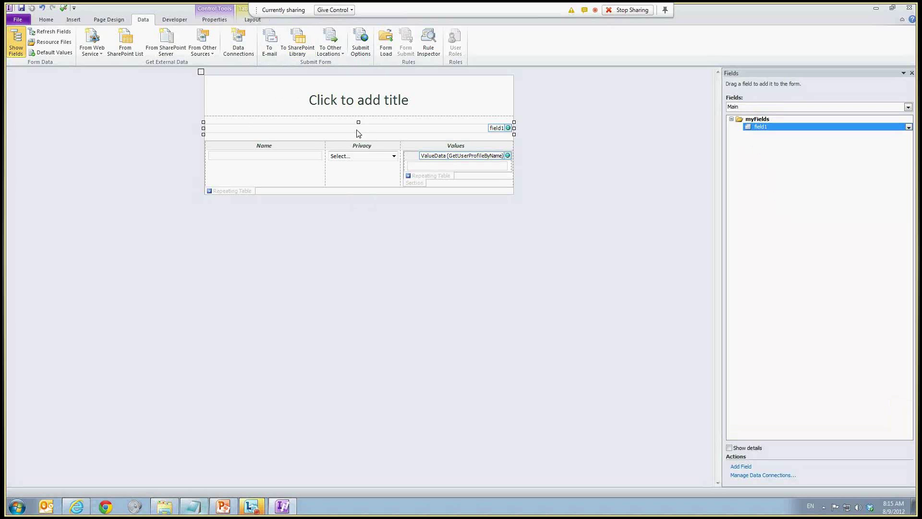
pyautogui.rightClick(358, 133)
pyautogui.click(410, 253)
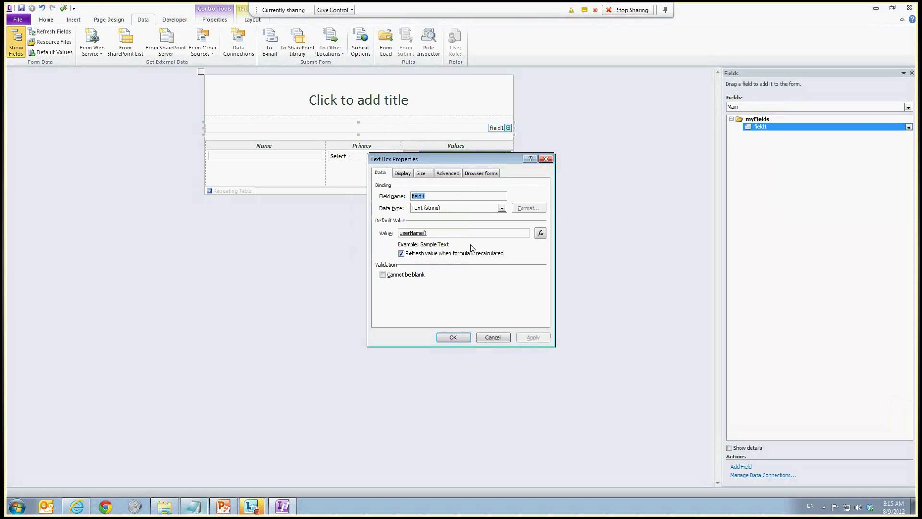
pyautogui.click(539, 235)
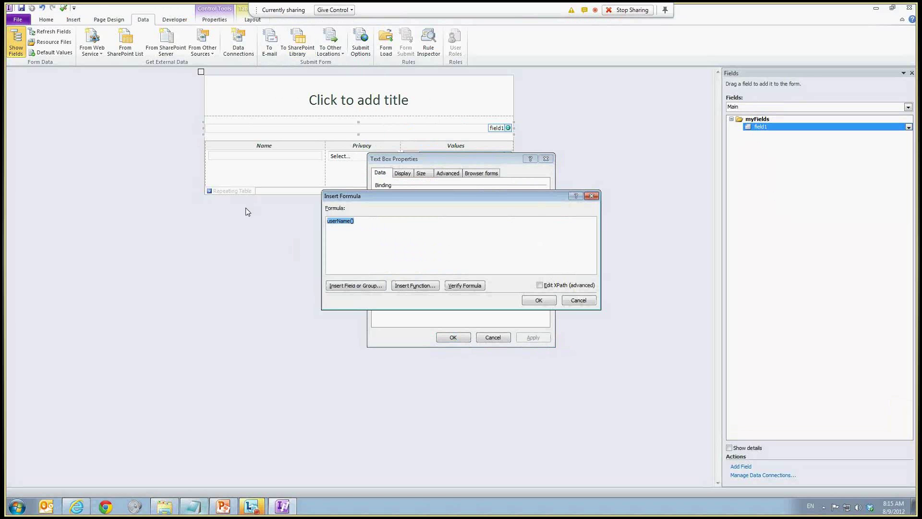
pyautogui.press('Delete')
# For the formula, select the Value field under PropertyData, Values and ValueData in the GetUserProfileByName secondary data source.
pyautogui.click(369, 287)
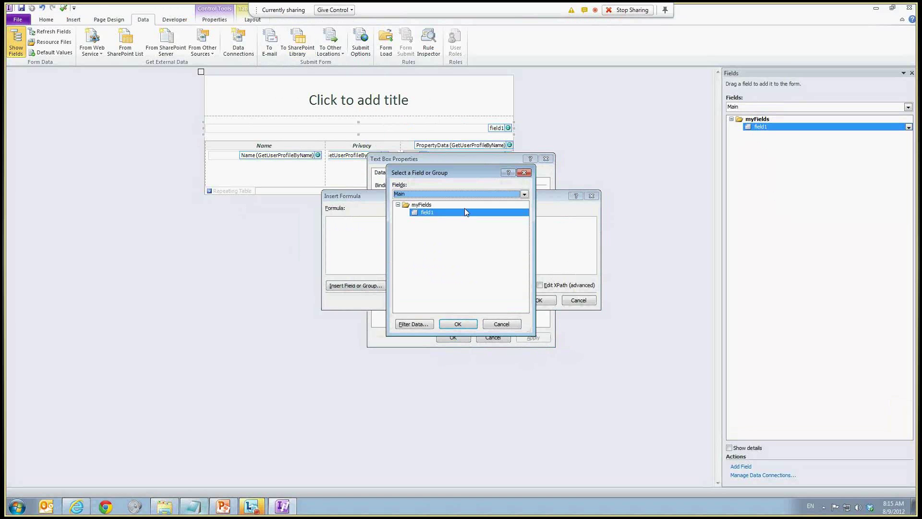
pyautogui.hotkey('alt', 'Down')
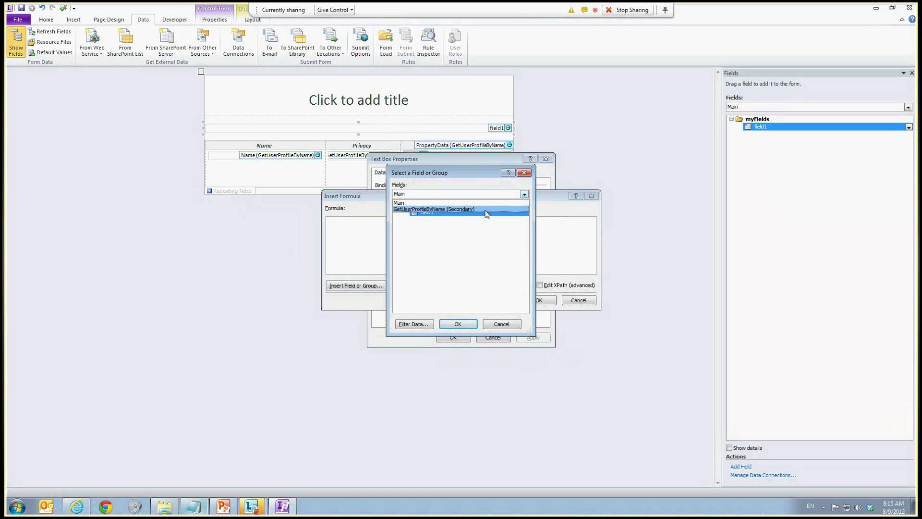
pyautogui.click(485, 210)
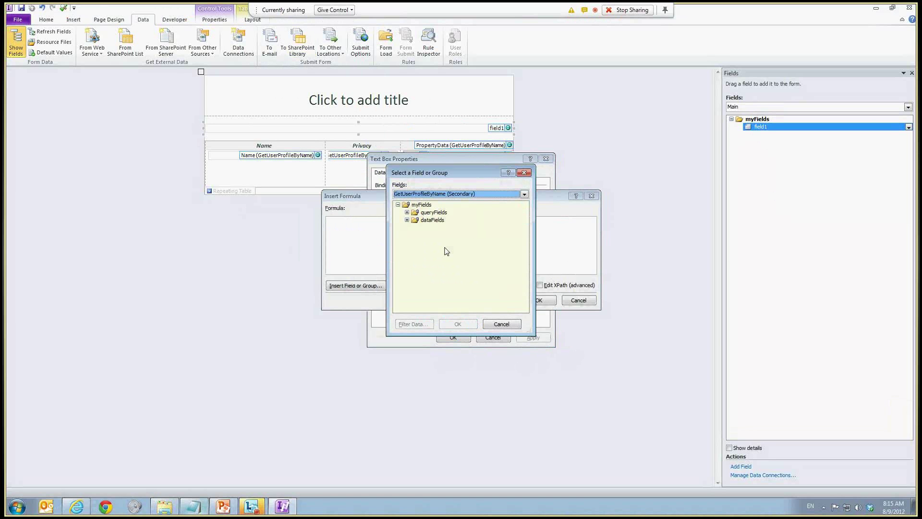
pyautogui.click(407, 219)
pyautogui.click(416, 227)
pyautogui.click(425, 235)
pyautogui.click(434, 243)
pyautogui.click(444, 281)
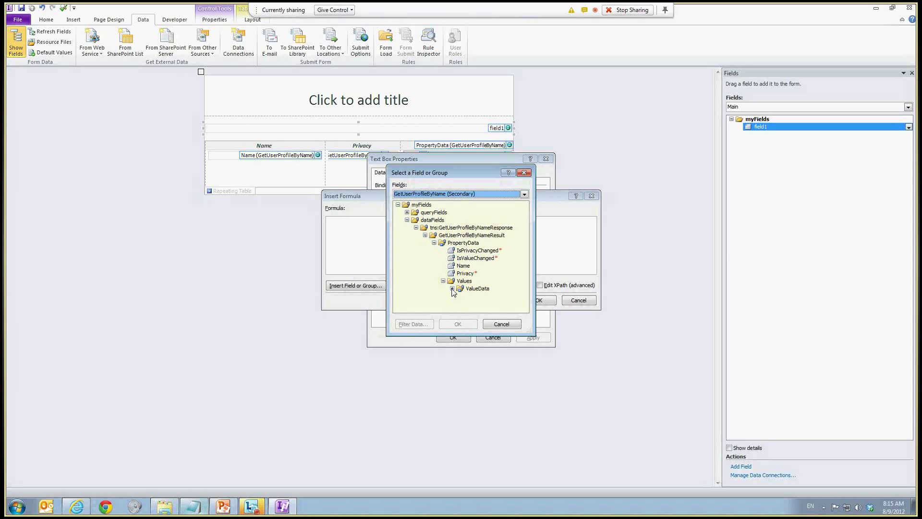
pyautogui.click(452, 288)
pyautogui.click(478, 296)
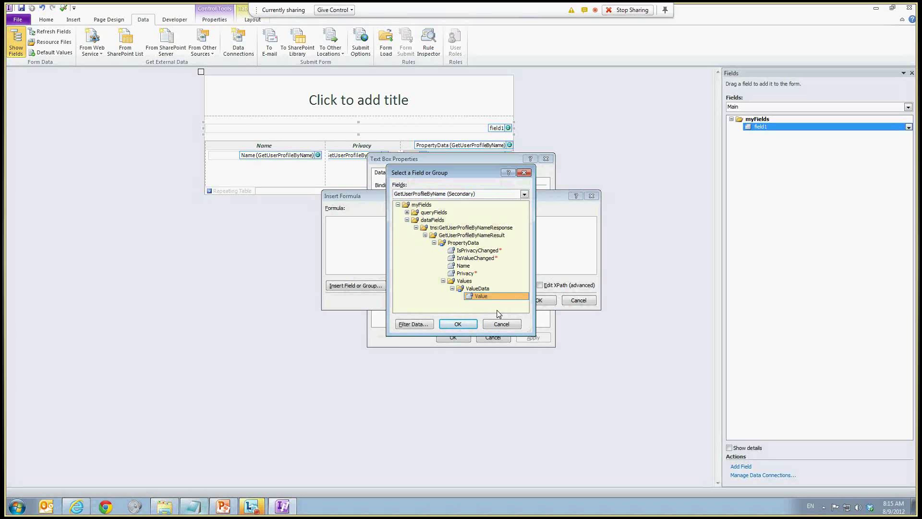
# Add a data filter to the selected field with the condition Name is equal to the text LastName.
pyautogui.click(420, 324)
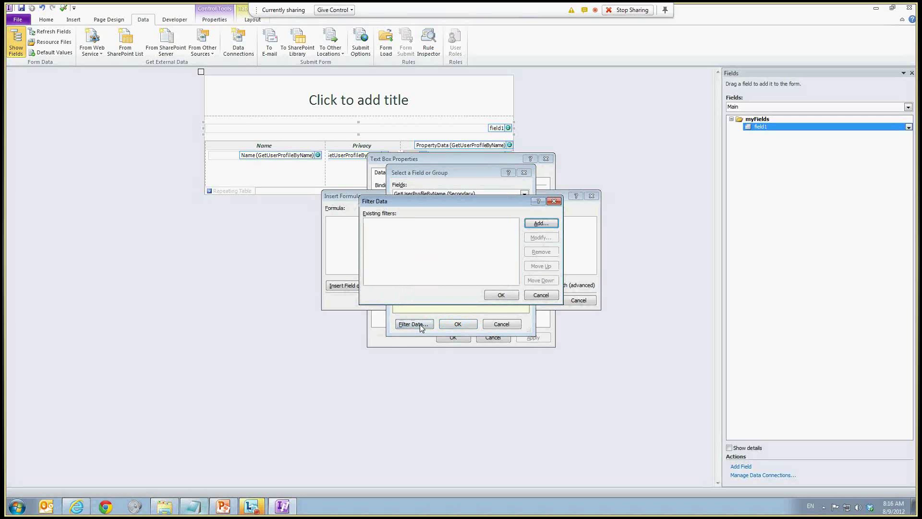
pyautogui.click(534, 224)
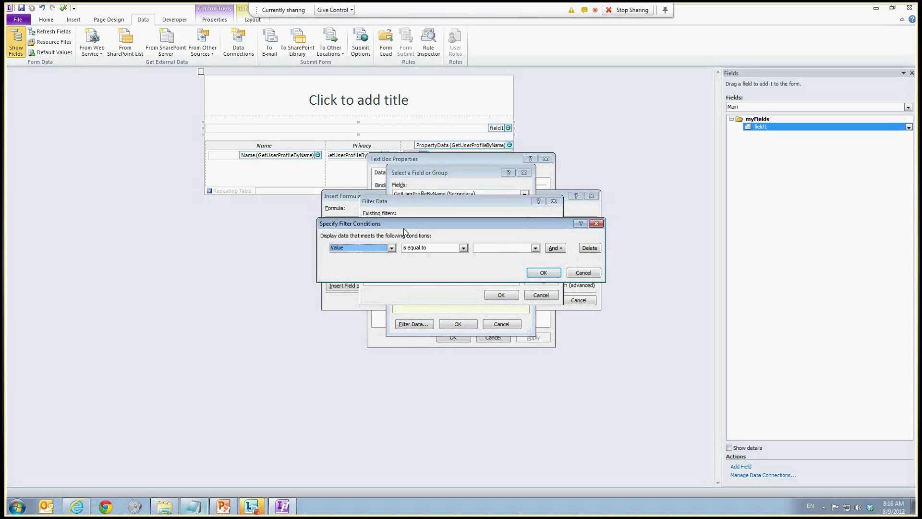
pyautogui.click(391, 248)
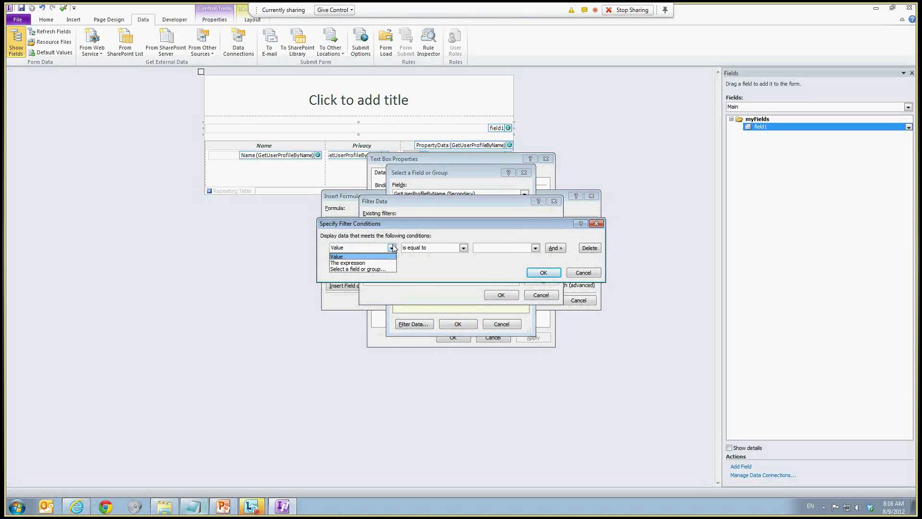
pyautogui.click(375, 269)
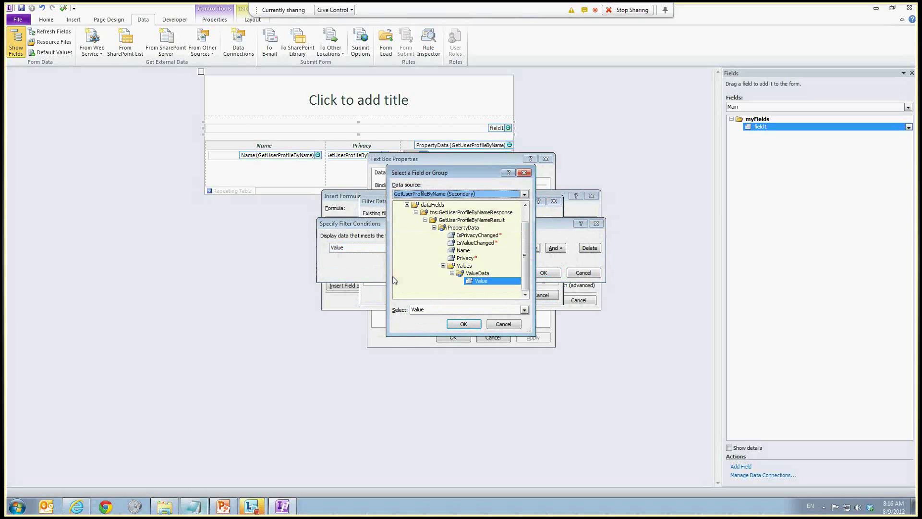
pyautogui.doubleClick(463, 251)
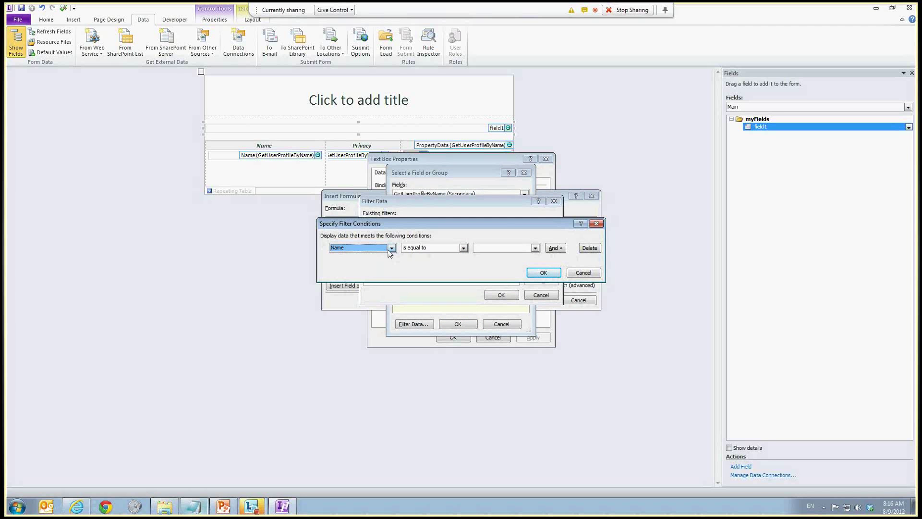
pyautogui.click(476, 248)
pyautogui.click(505, 257)
pyautogui.write('LastName')
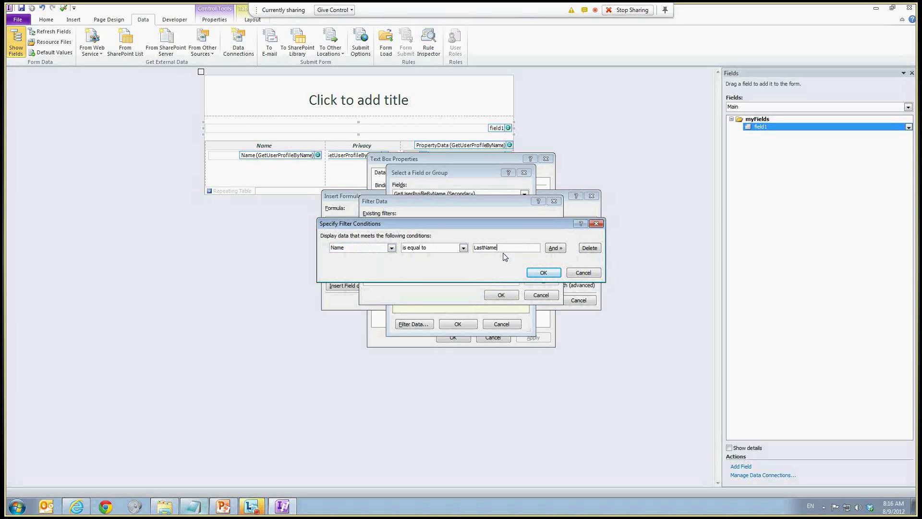
pyautogui.click(544, 273)
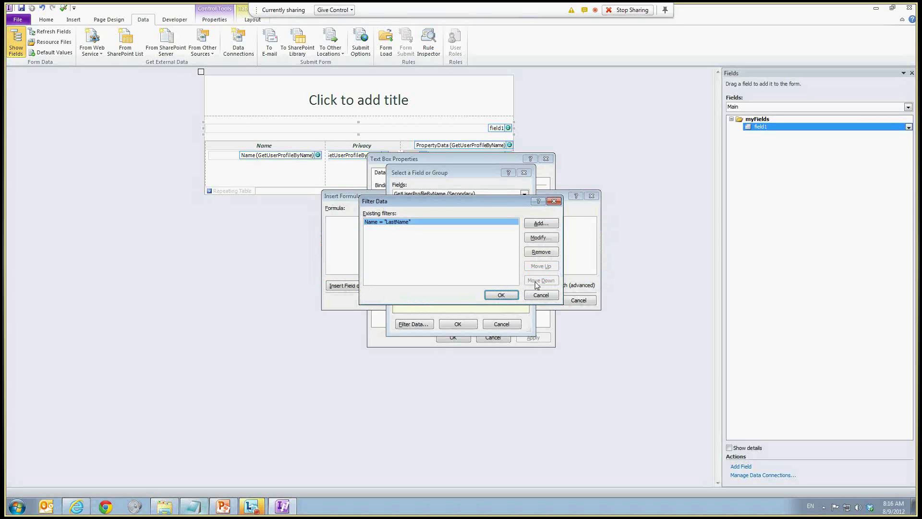
pyautogui.click(501, 294)
# Insert the filtered Value field into the formula and apply it as field1's default value.
pyautogui.click(469, 327)
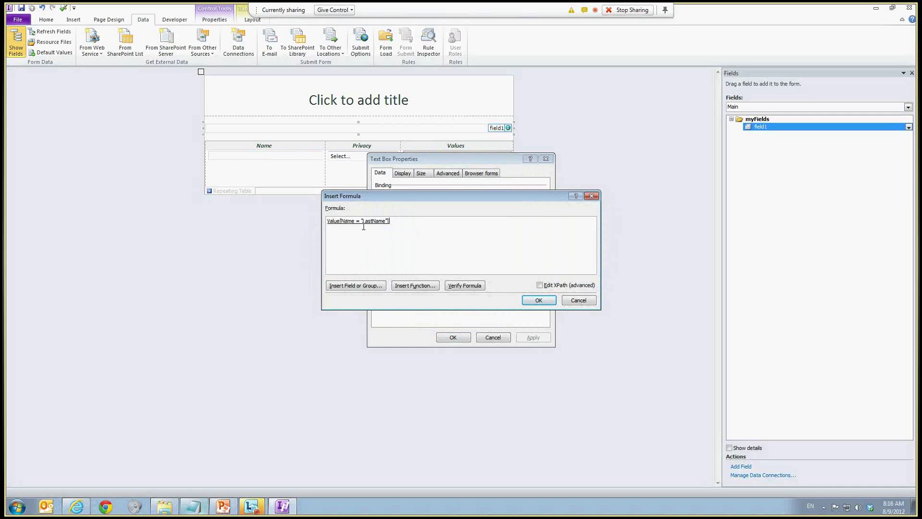
pyautogui.click(539, 300)
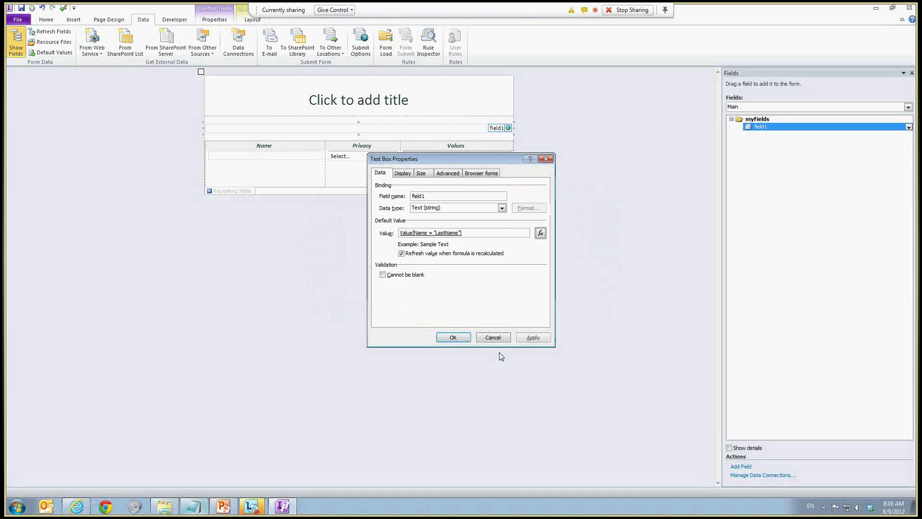
pyautogui.click(460, 333)
# Preview the form with data connections allowed, check the text box against the LastName property and close the preview.
pyautogui.hotkey('ctrl', 'shift', 'b')
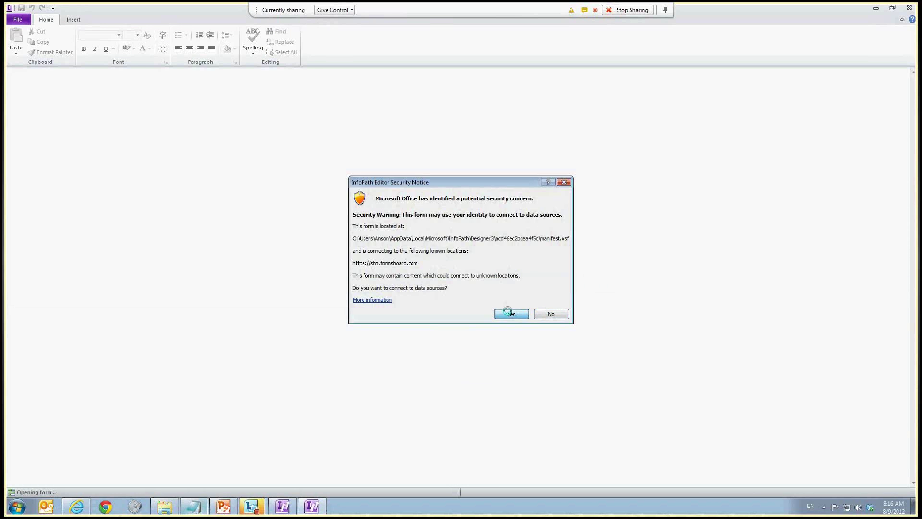
pyautogui.click(507, 312)
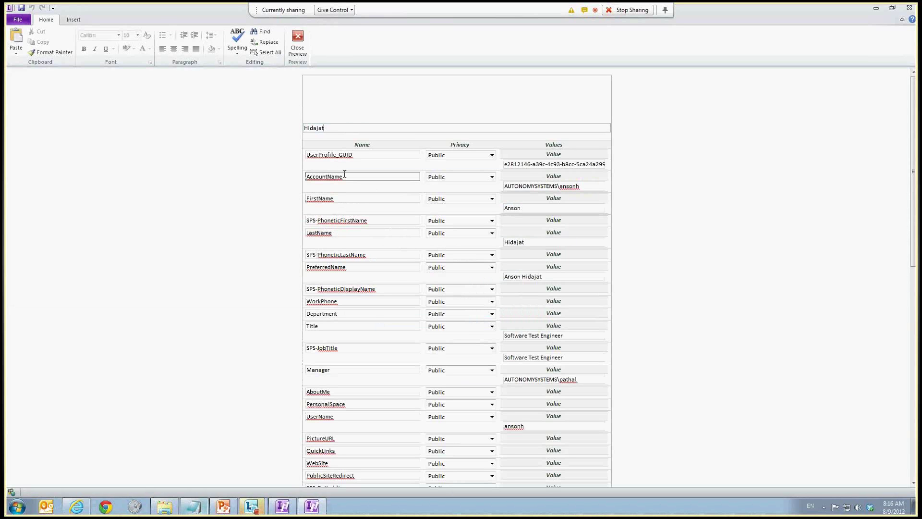
pyautogui.click(258, 127)
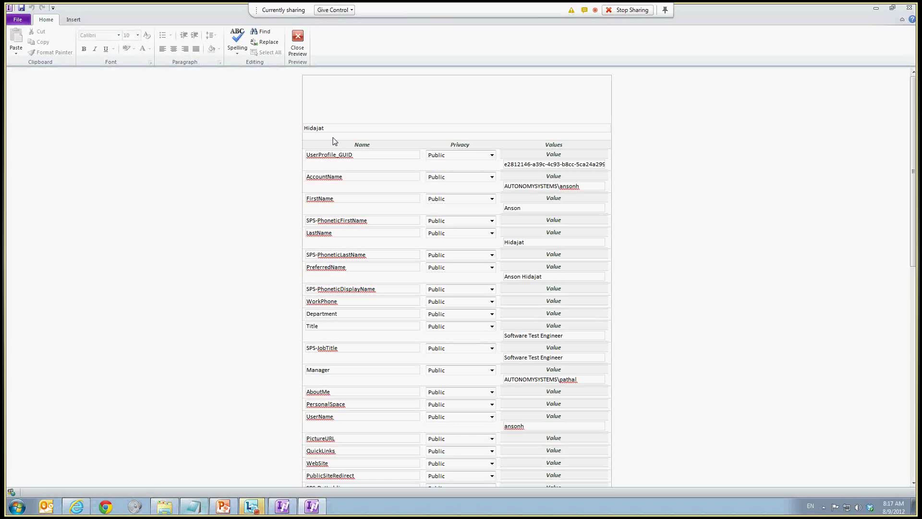
pyautogui.click(297, 42)
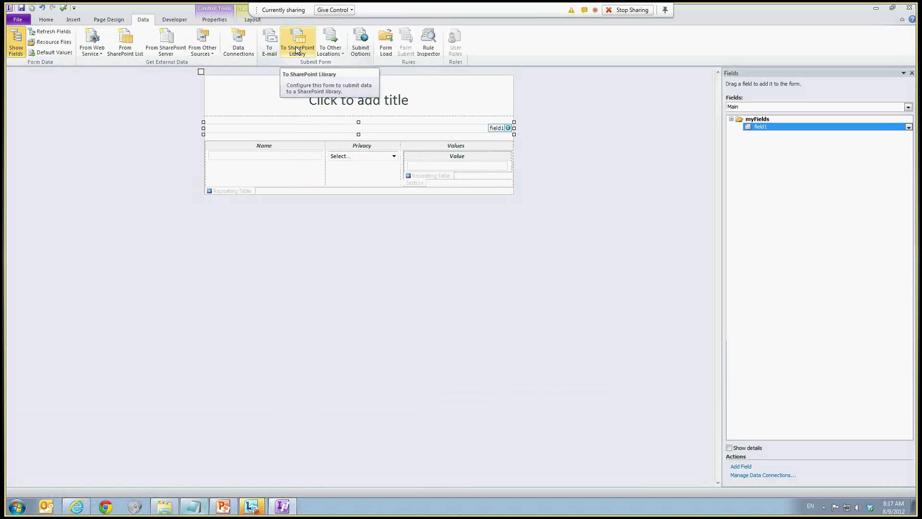
# Insert a button control on a new line between the field1 text box and the repeating table.
pyautogui.click(290, 137)
pyautogui.press('Return')
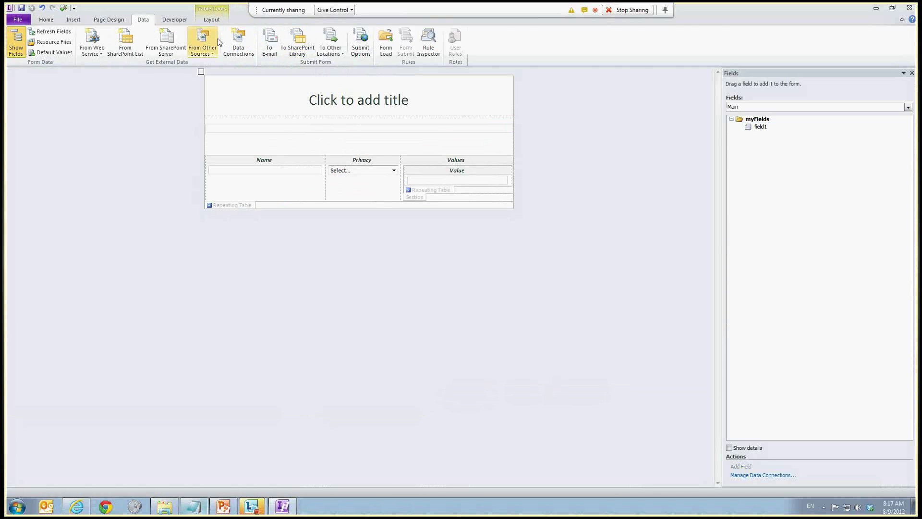
pyautogui.click(46, 20)
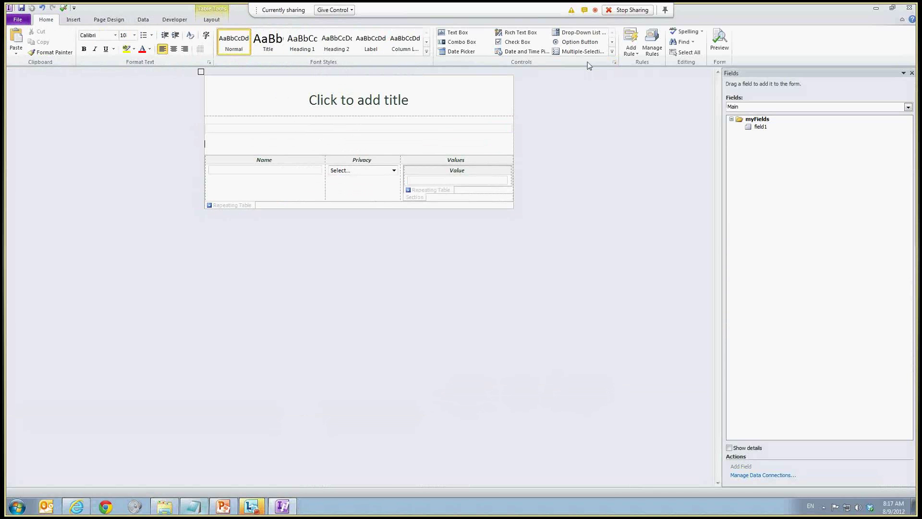
pyautogui.click(612, 52)
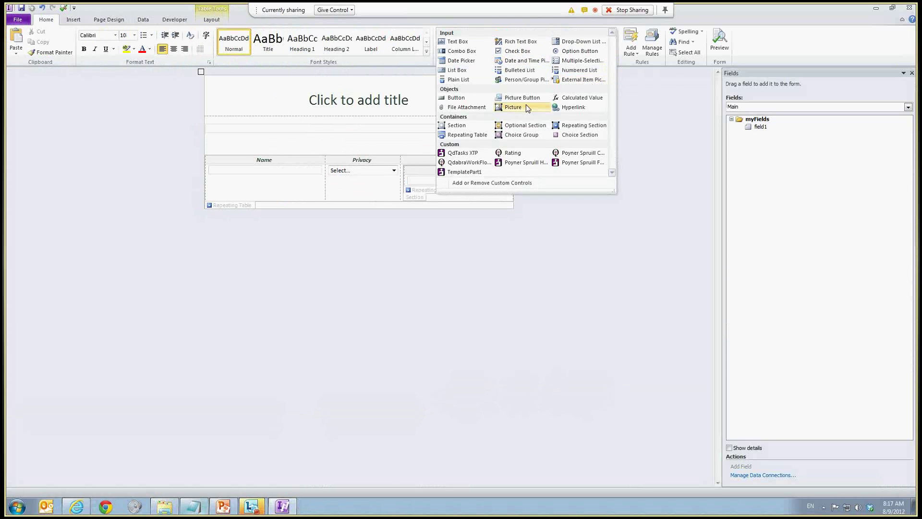
pyautogui.click(456, 97)
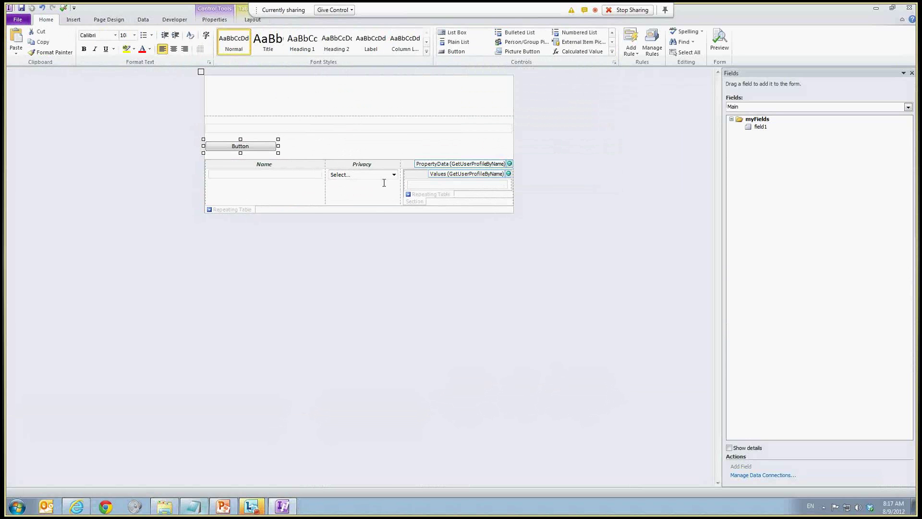
pyautogui.click(303, 148)
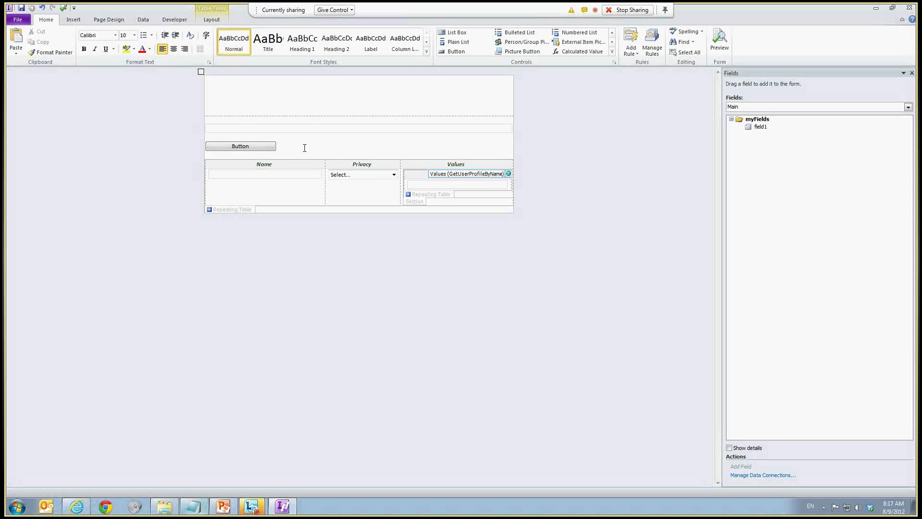
# Set the new button's label to Get Info in its properties.
pyautogui.click(260, 149)
pyautogui.rightClick(259, 148)
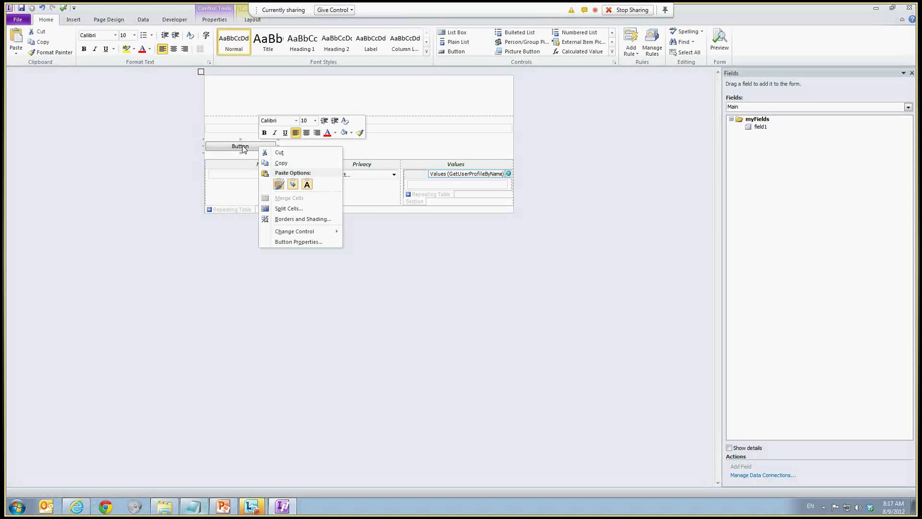
pyautogui.click(243, 149)
pyautogui.rightClick(243, 149)
pyautogui.click(269, 242)
pyautogui.write('Get Info')
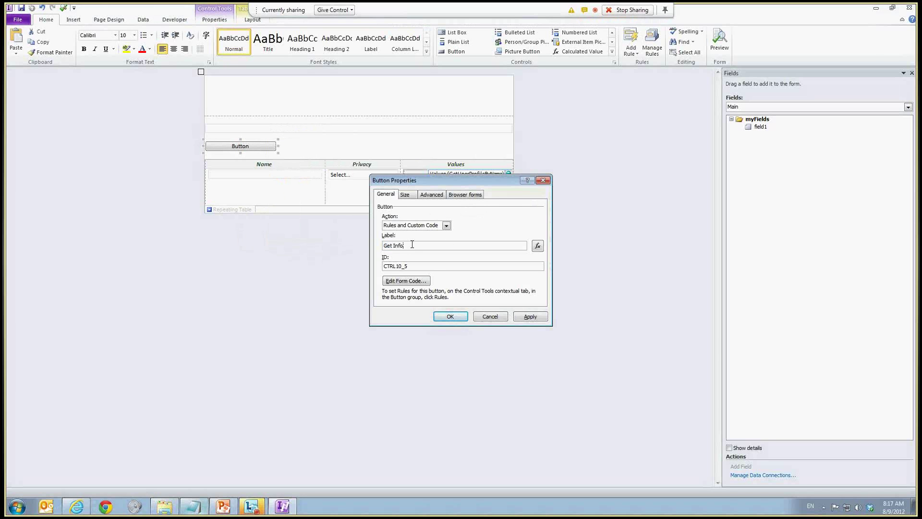
pyautogui.click(450, 316)
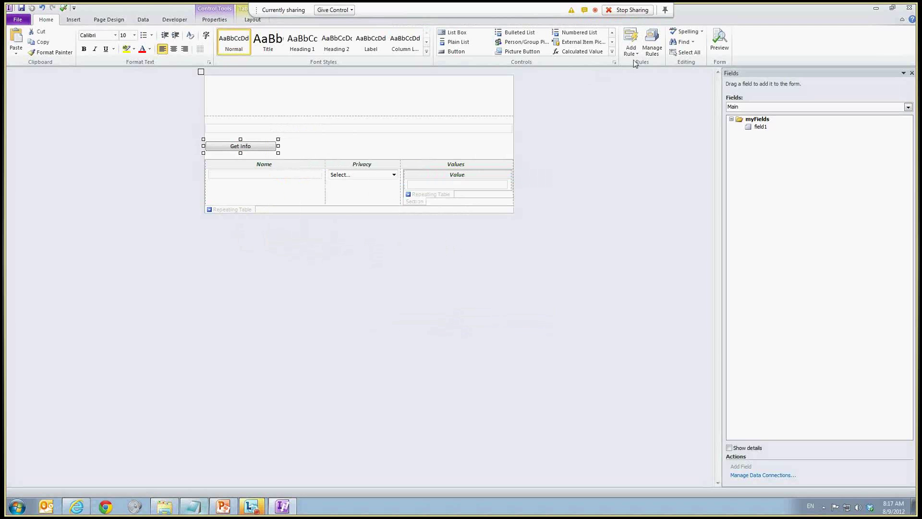
# Create an action rule named Set Account Name for the Get Info button.
pyautogui.click(652, 43)
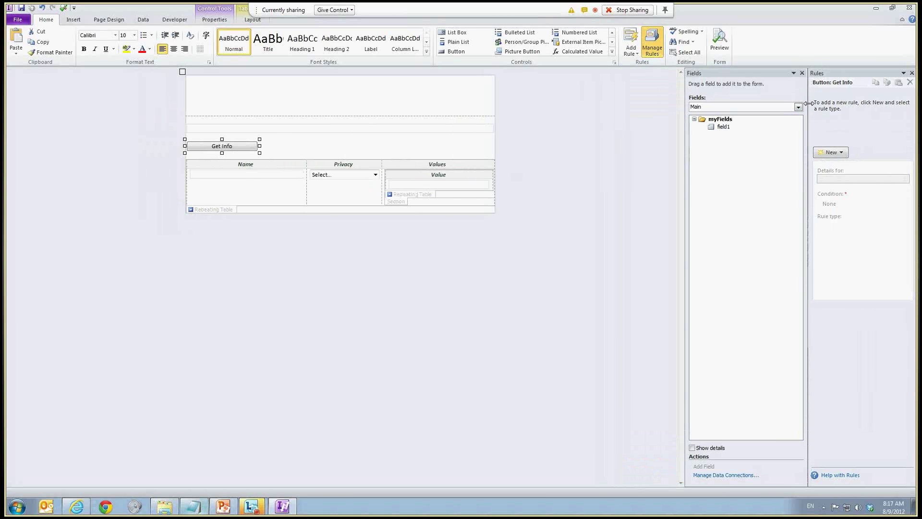
pyautogui.click(743, 156)
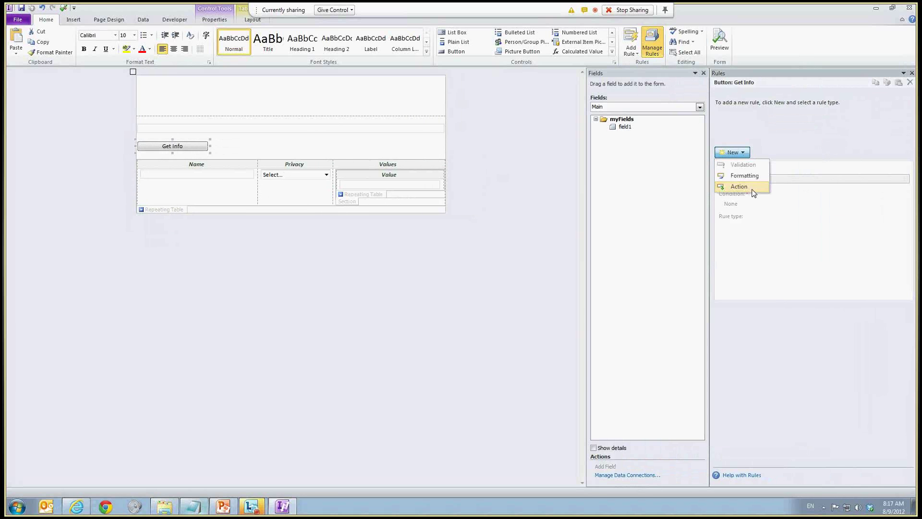
pyautogui.click(739, 186)
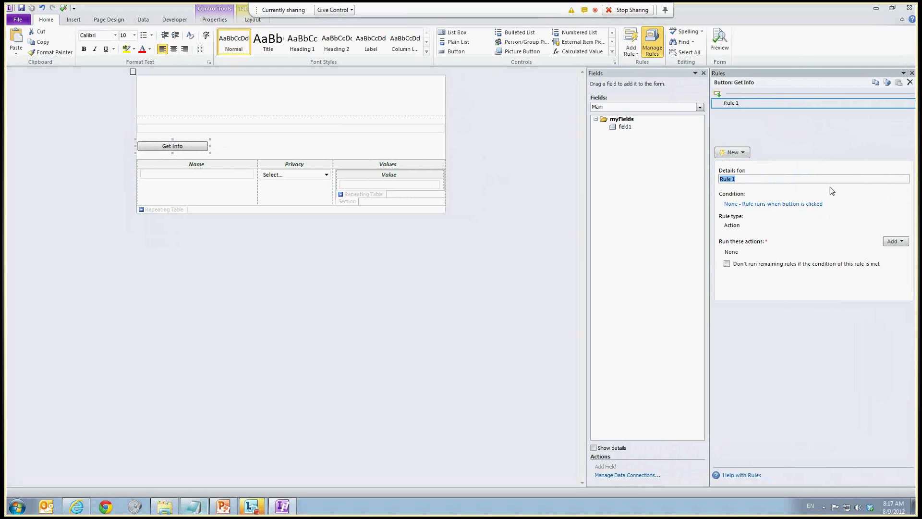
pyautogui.write('Set Account Name')
# Add a set-field-value action to the rule, targeting AccountName under queryFields in the GetUserProfileByName secondary data source.
pyautogui.click(894, 241)
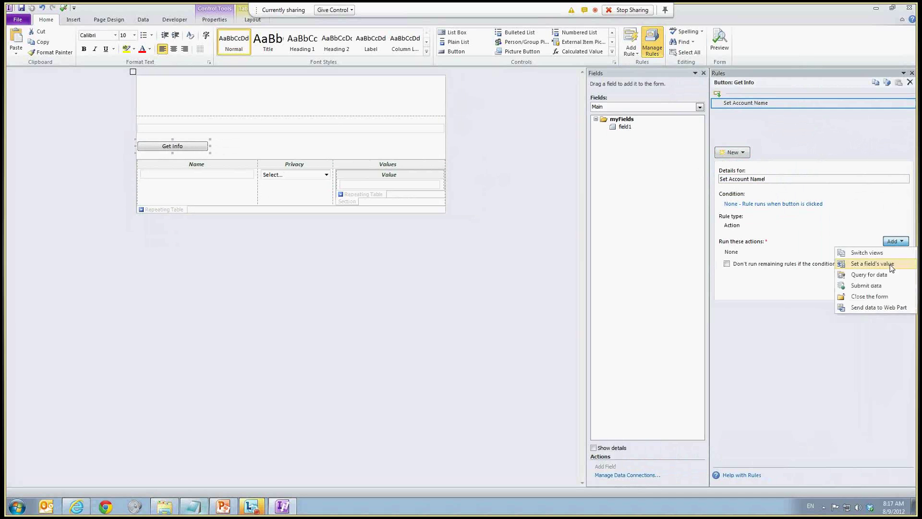
pyautogui.click(872, 264)
pyautogui.click(565, 238)
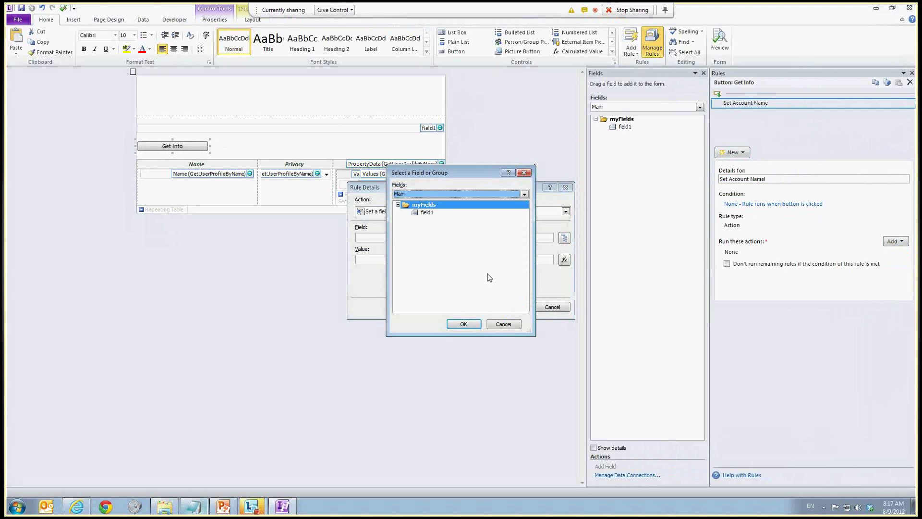
pyautogui.click(460, 195)
pyautogui.click(435, 209)
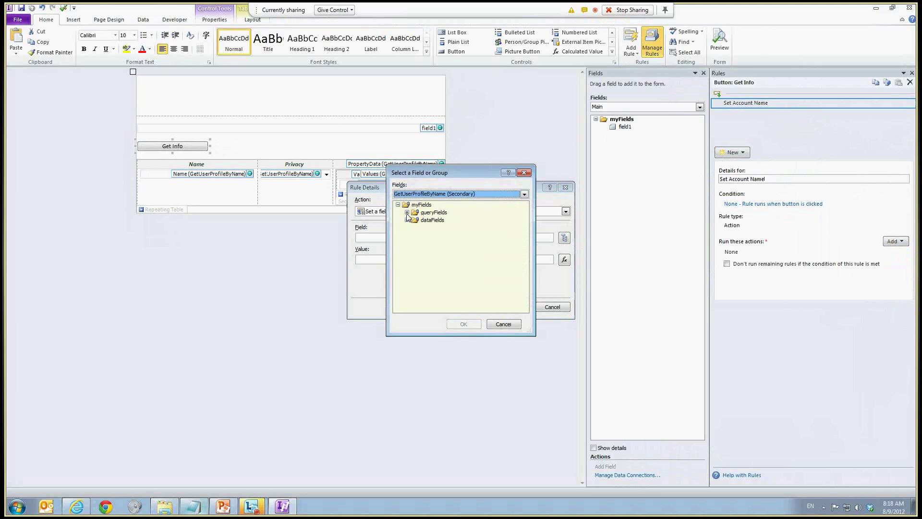
pyautogui.click(407, 212)
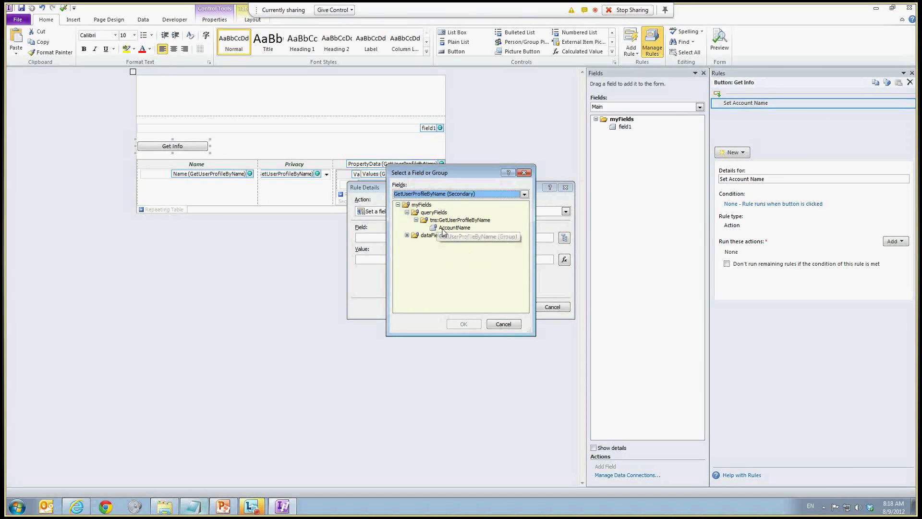
pyautogui.click(454, 228)
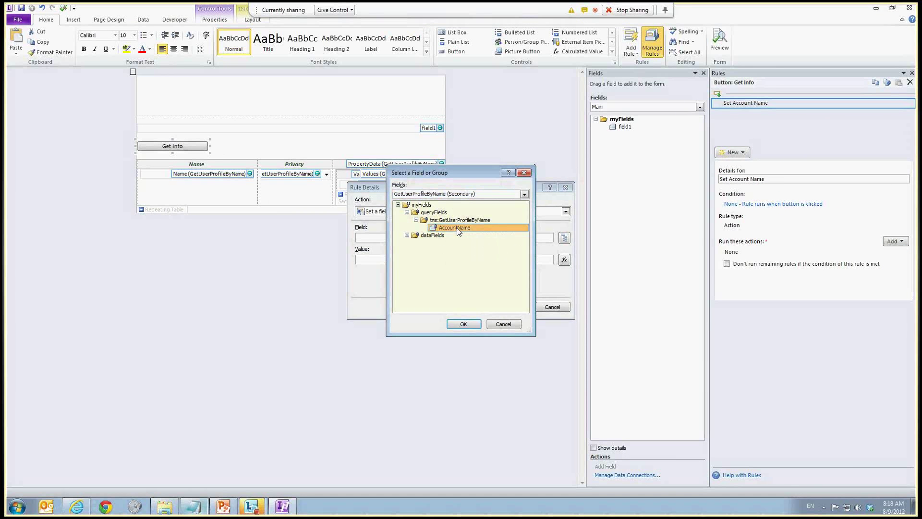
pyautogui.click(463, 323)
# Set the action's value to a formula with field1 from the main data source and confirm the action.
pyautogui.click(564, 260)
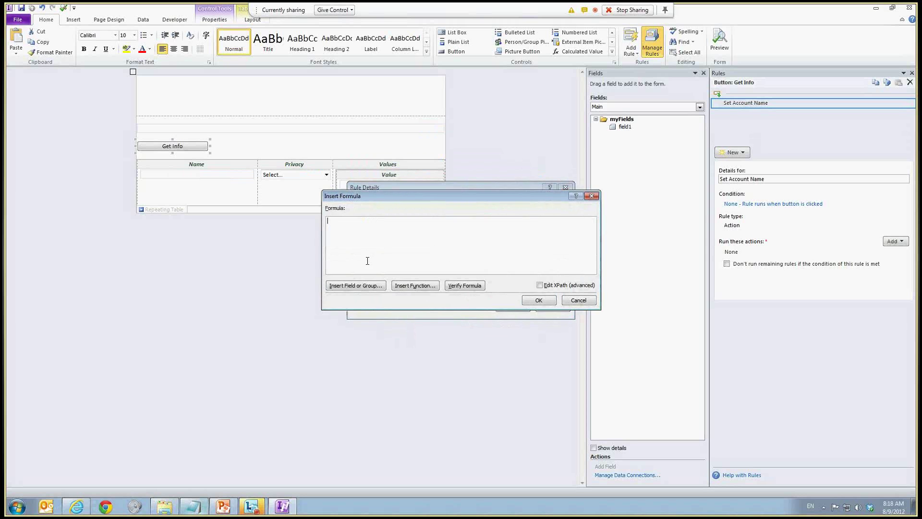
pyautogui.click(357, 285)
pyautogui.click(430, 213)
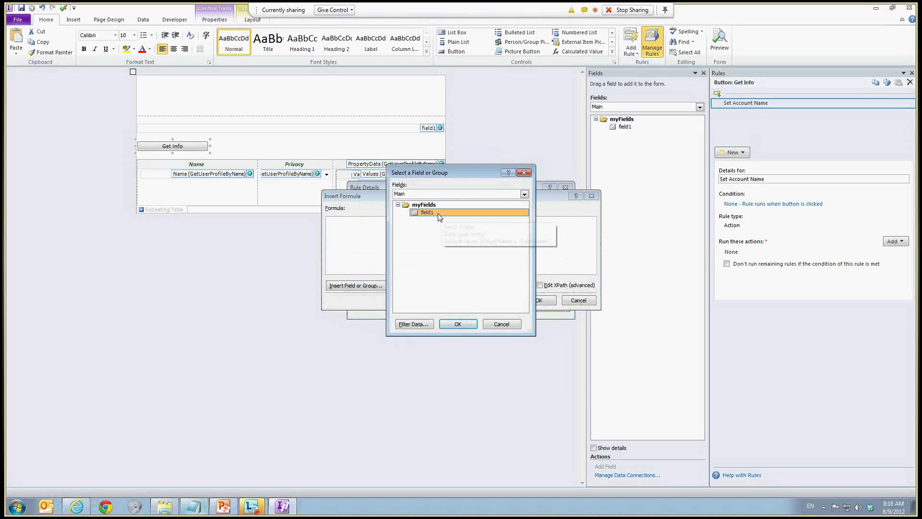
pyautogui.doubleClick(430, 213)
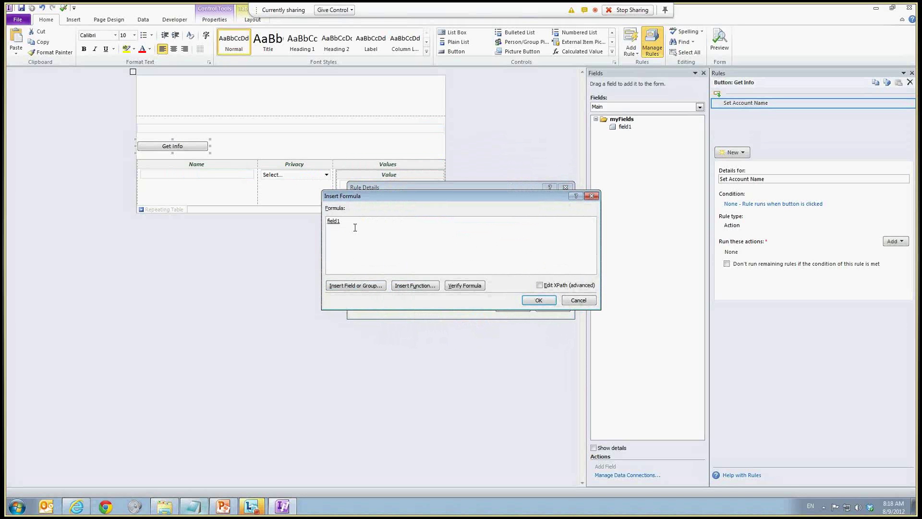
pyautogui.click(539, 301)
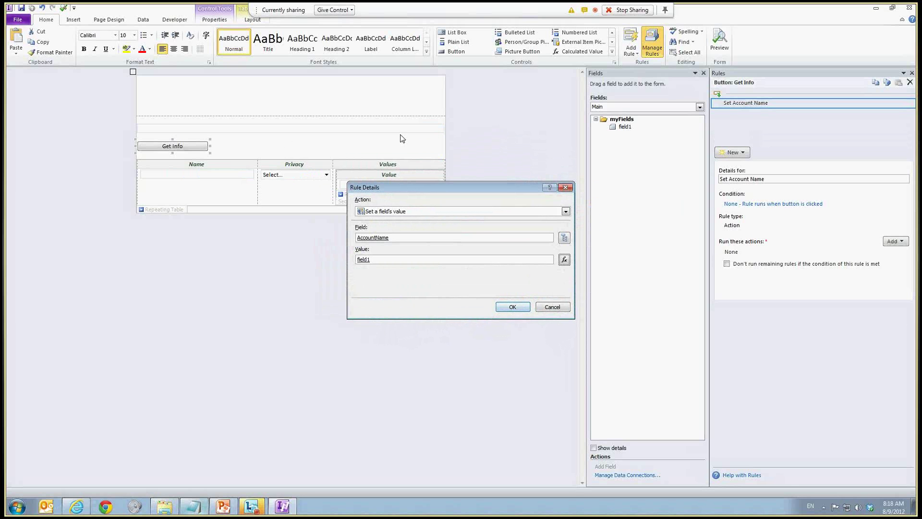
pyautogui.click(512, 309)
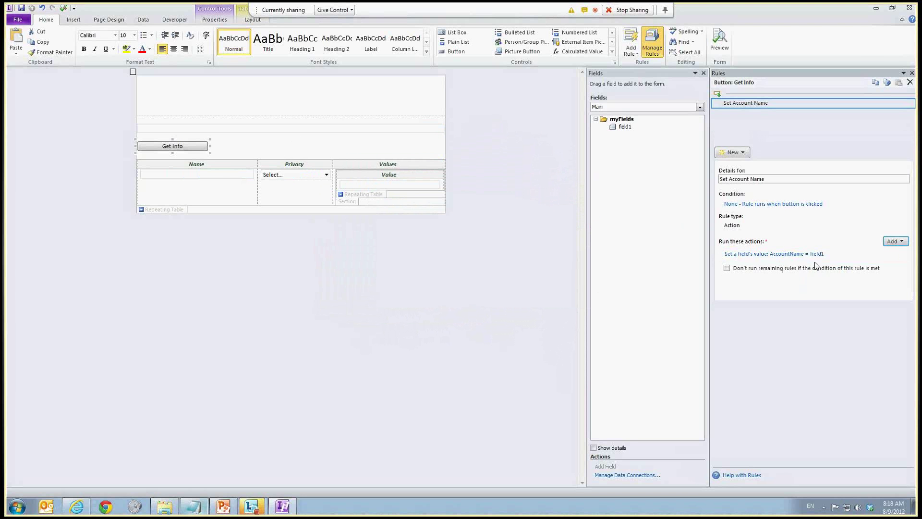
pyautogui.click(894, 241)
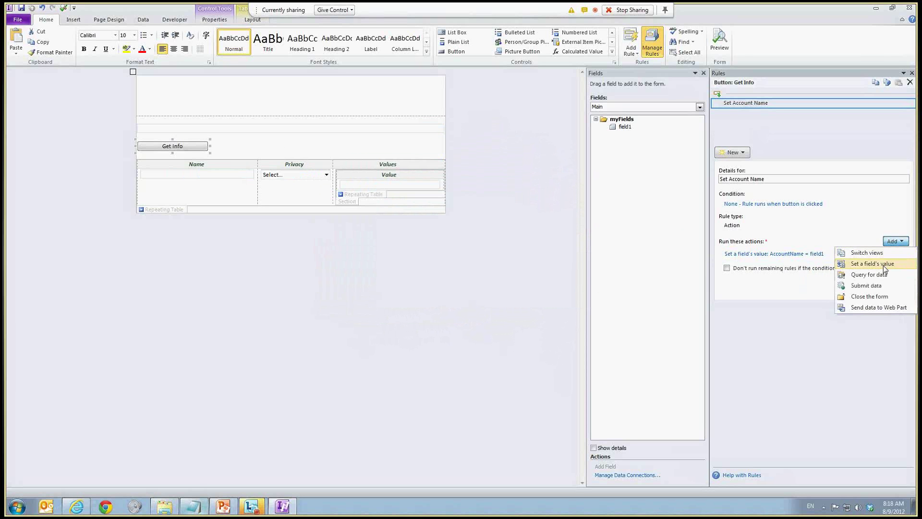
pyautogui.click(872, 263)
pyautogui.click(565, 238)
pyautogui.click(511, 323)
pyautogui.press('Escape')
# Add a query-for-data action to the rule using the GetUserProfileByName data connection.
pyautogui.click(893, 241)
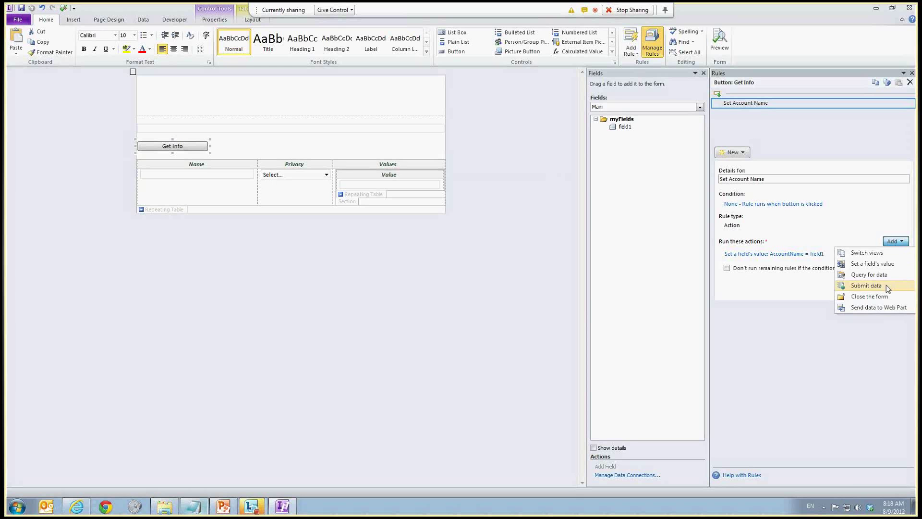
pyautogui.click(869, 275)
pyautogui.click(526, 236)
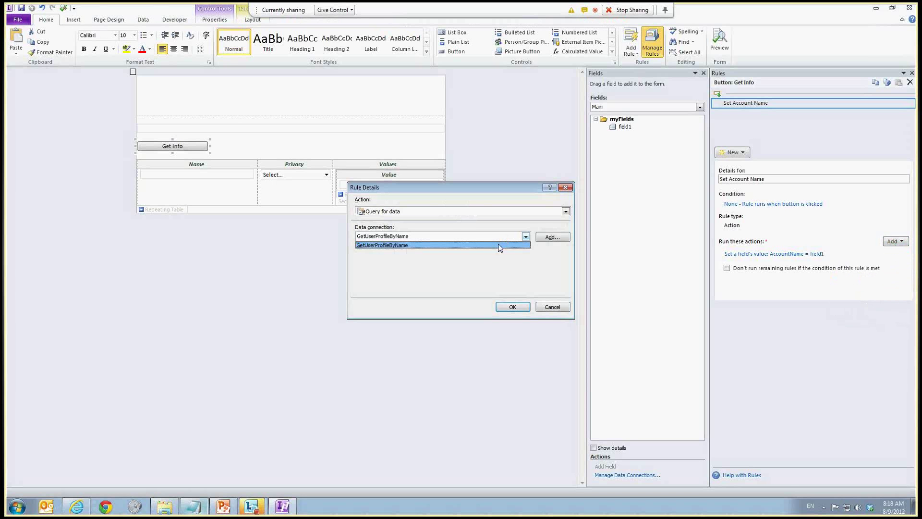
pyautogui.click(392, 245)
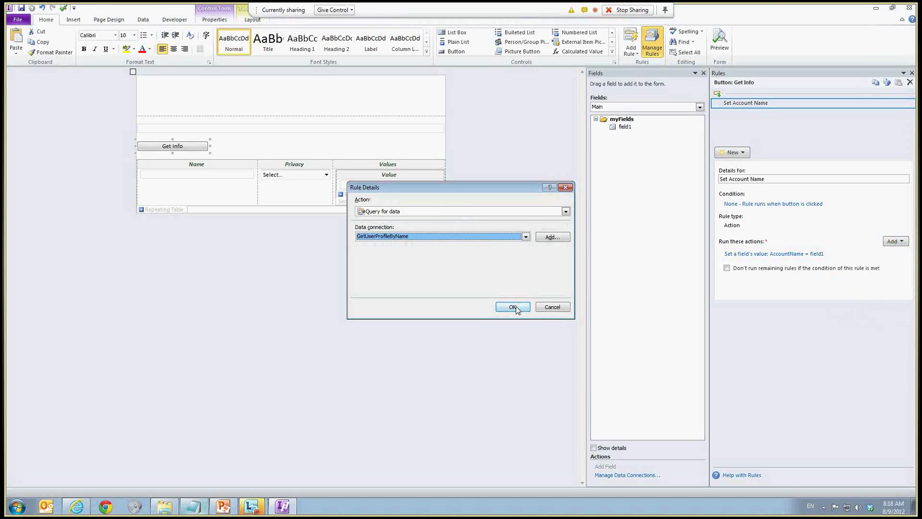
pyautogui.click(509, 237)
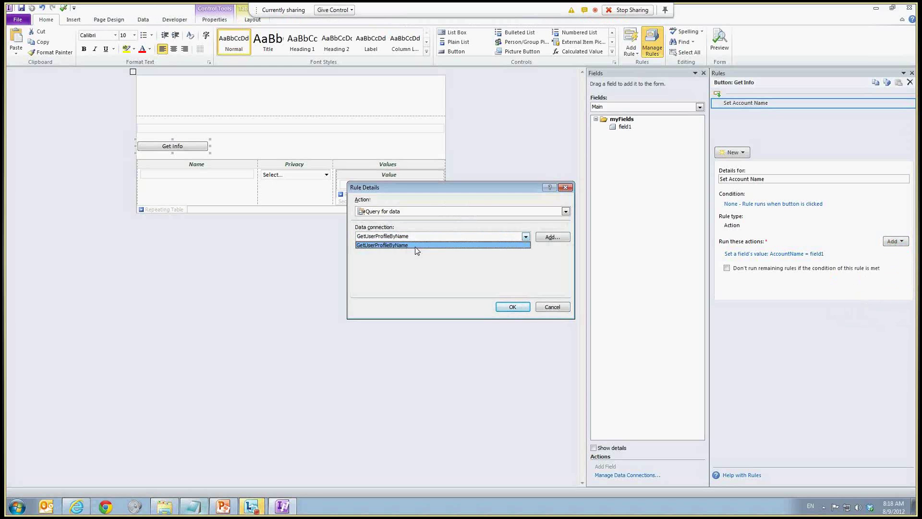
pyautogui.click(417, 247)
pyautogui.click(512, 307)
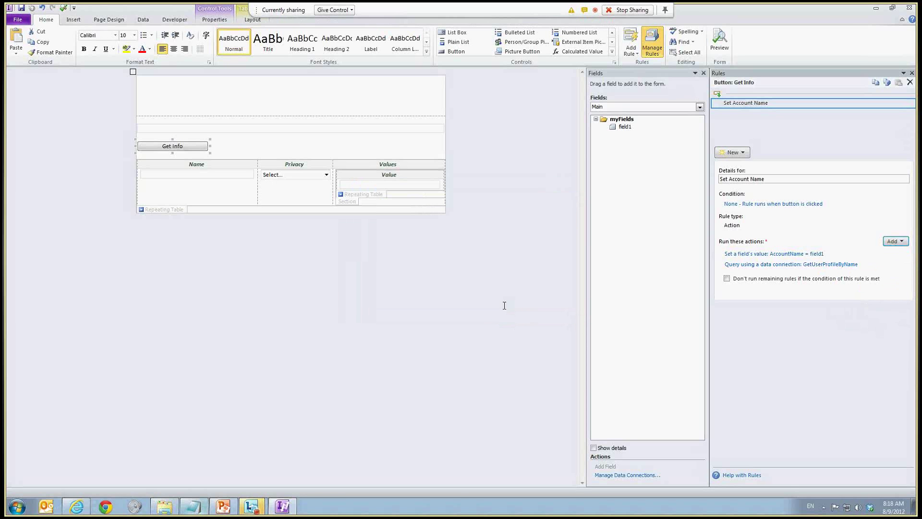
# Preview the form with data connections allowed and replace the text box content with a colleague's account name for a profile lookup.
pyautogui.hotkey('ctrl', 'shift', 'b')
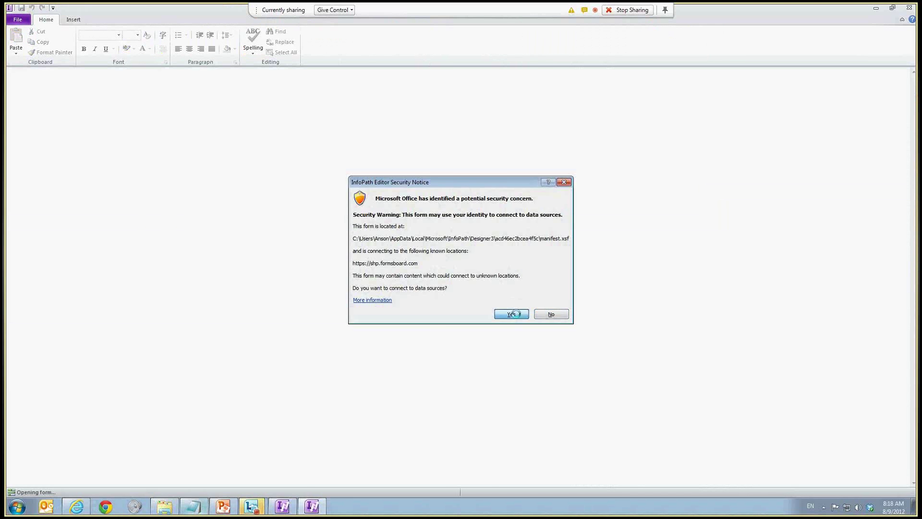
pyautogui.click(511, 313)
pyautogui.press('Delete')
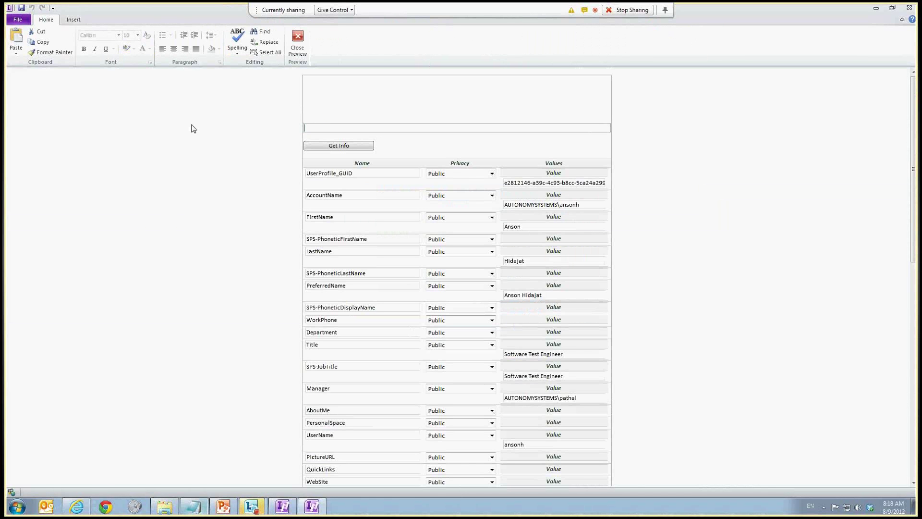
pyautogui.write('path')
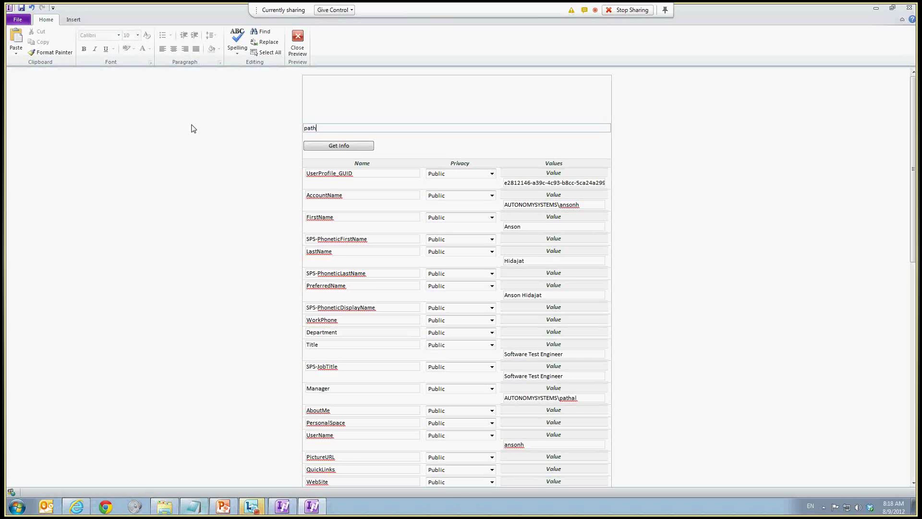
# Enter another colleague's account name in the text box, retrieve that profile with Get Info, and close the preview after checking the properties.
pyautogui.tripleClick(391, 123)
pyautogui.write('marcid')
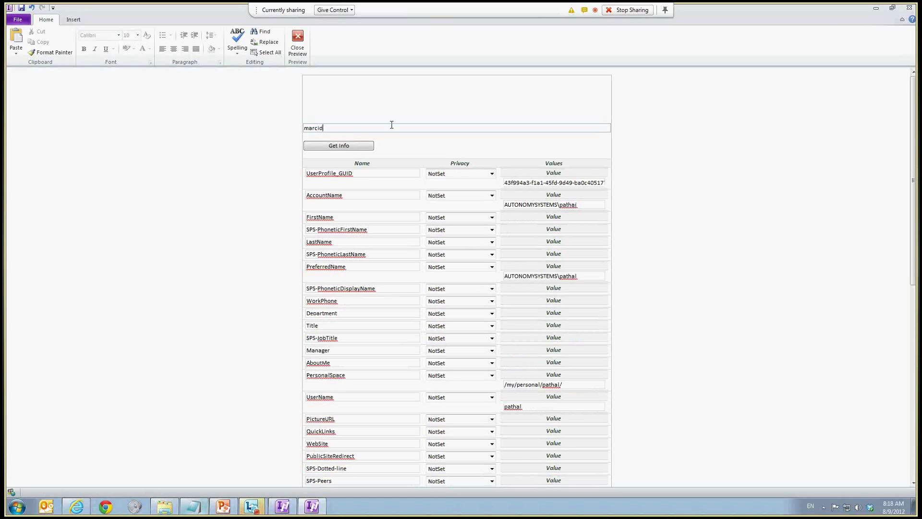
pyautogui.click(346, 146)
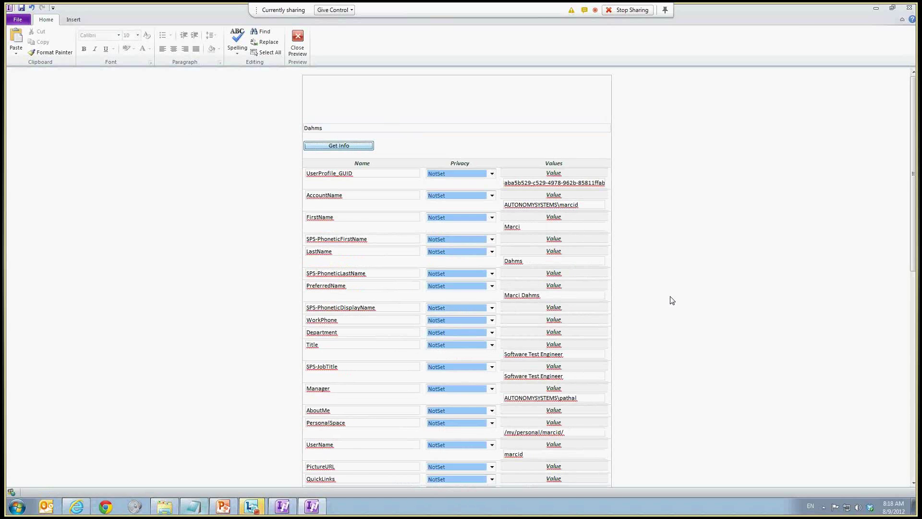
pyautogui.hotkey('shift', 'Tab')
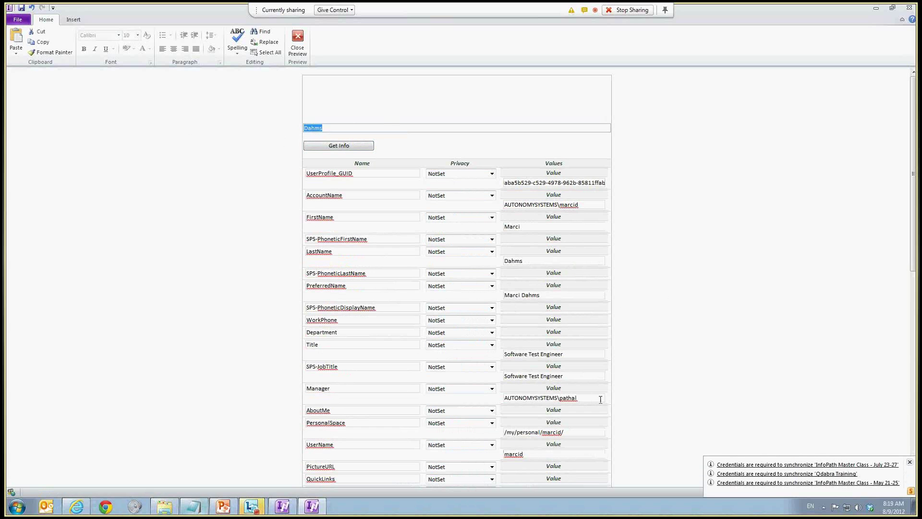
pyautogui.click(910, 462)
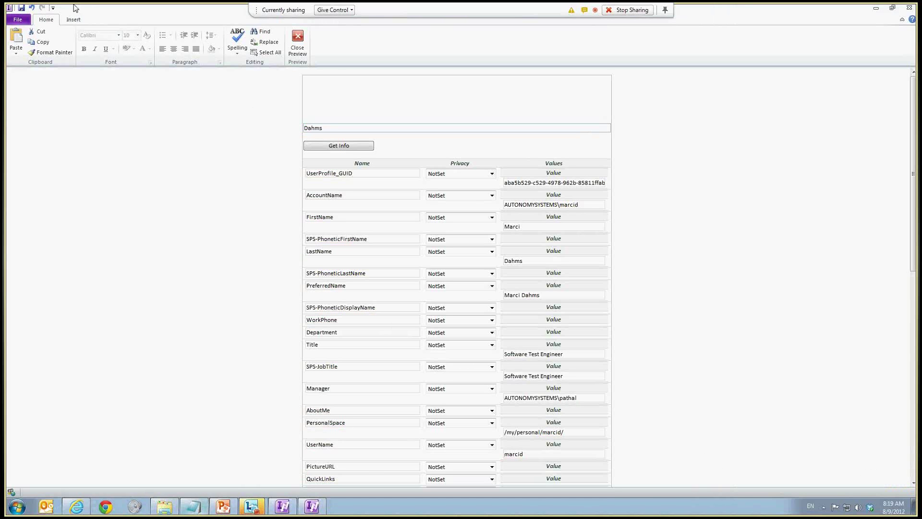
pyautogui.click(295, 57)
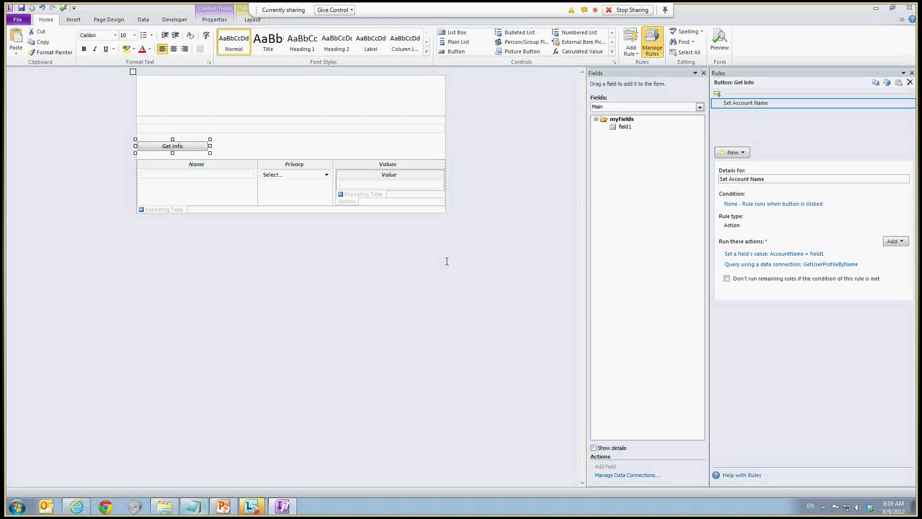
# Preview the form with data connections allowed and locate the Manager property in the profile table.
pyautogui.click(64, 9)
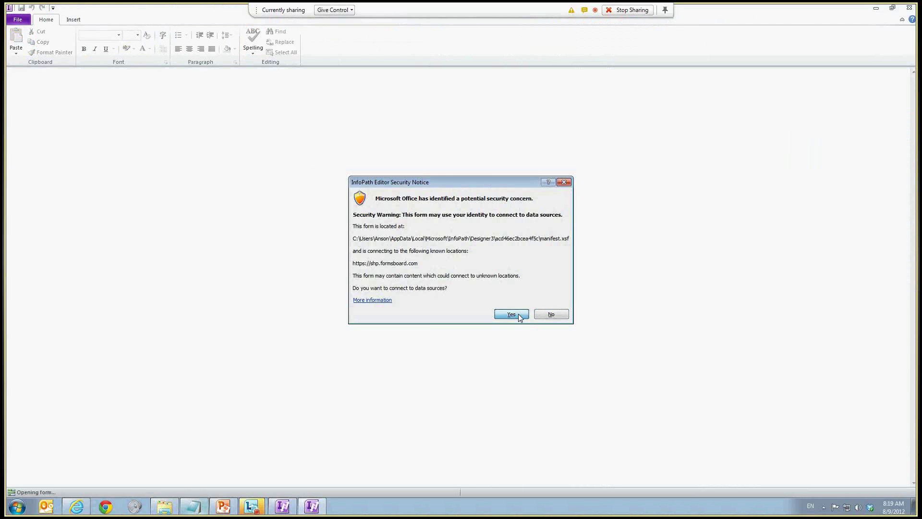
pyautogui.click(517, 313)
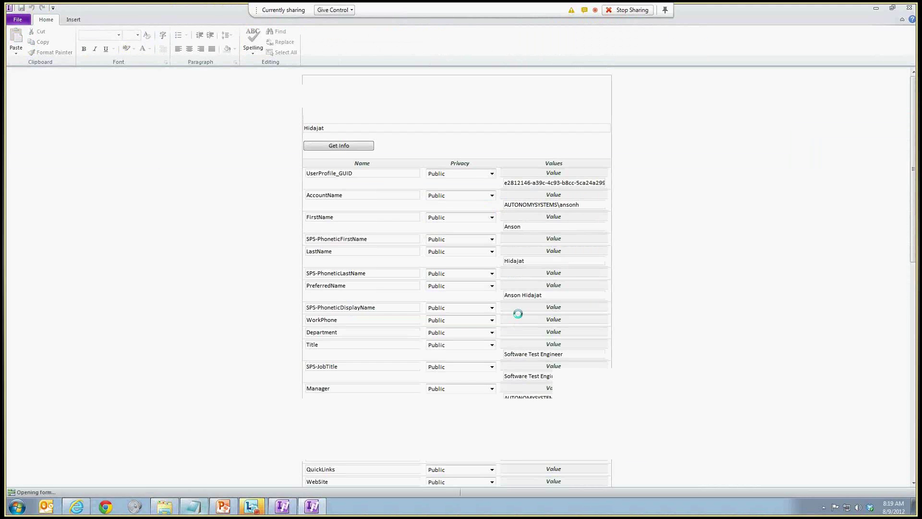
pyautogui.scroll(-4, 614, 361)
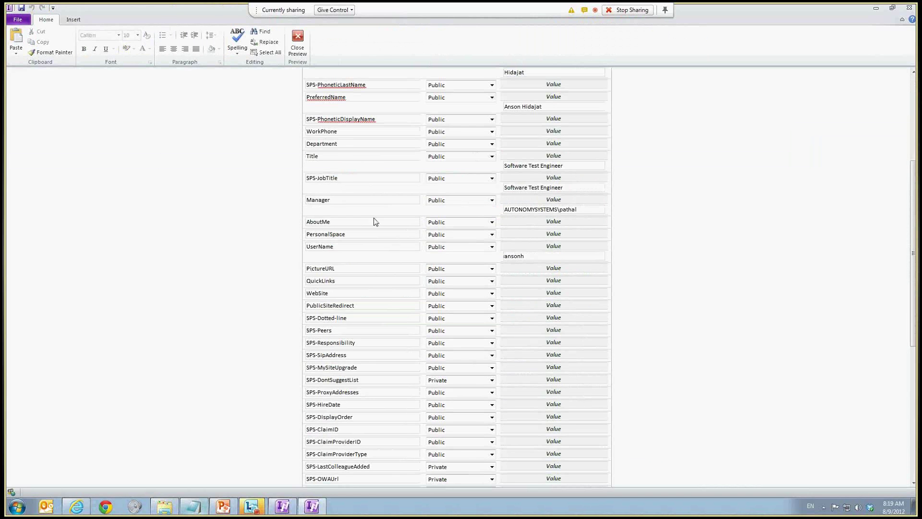
pyautogui.click(387, 201)
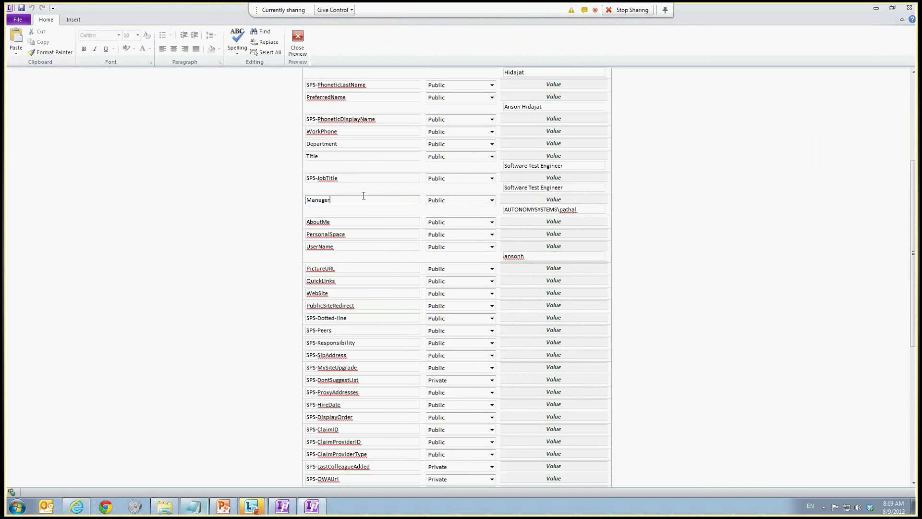
# Examine the domain prefix and account name in the Manager property's value, and close the preview.
pyautogui.click(580, 210)
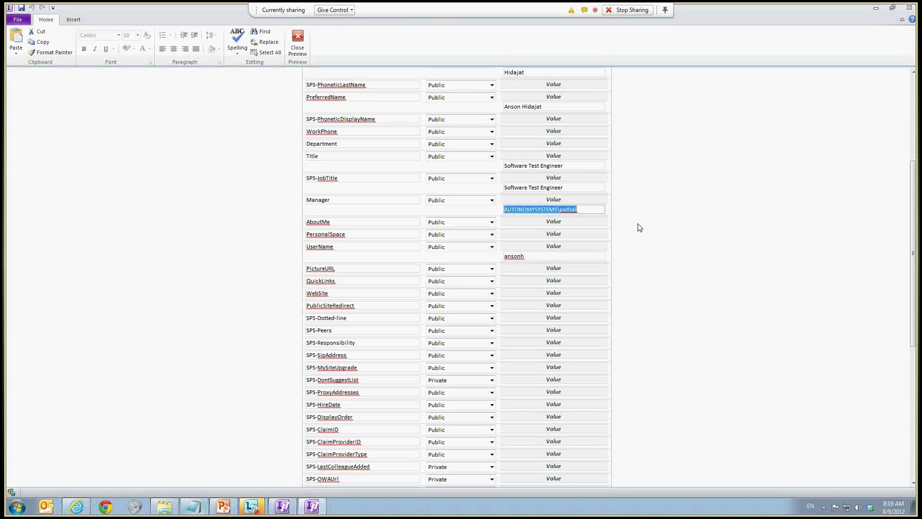
pyautogui.click(560, 210)
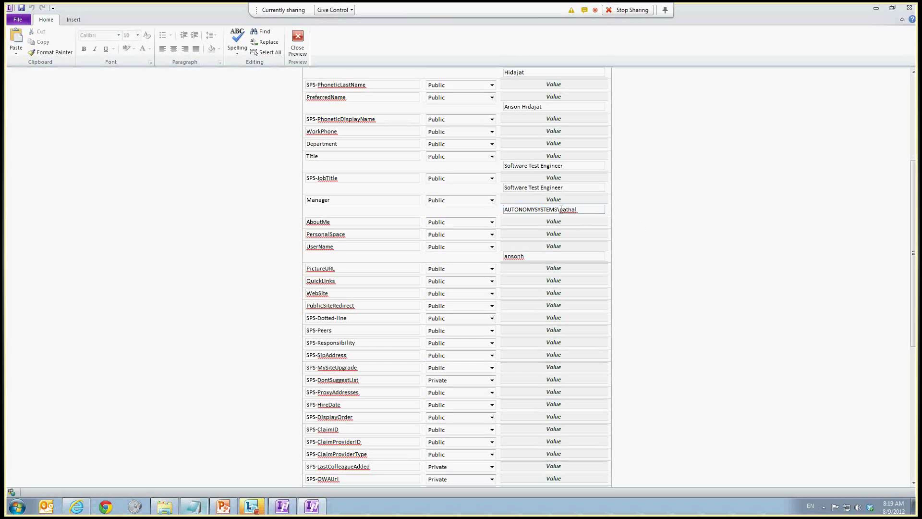
pyautogui.hotkey('shift', 'Home')
pyautogui.click(673, 242)
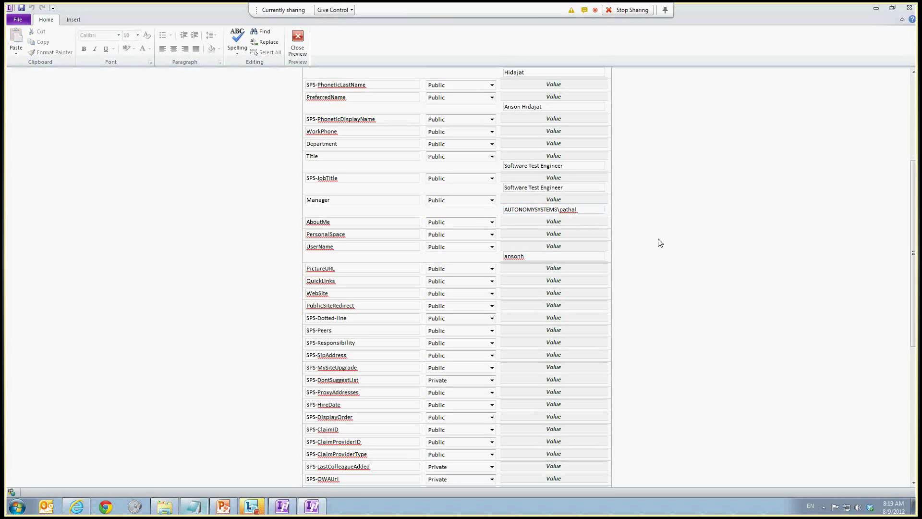
pyautogui.click(563, 209)
pyautogui.press('Home')
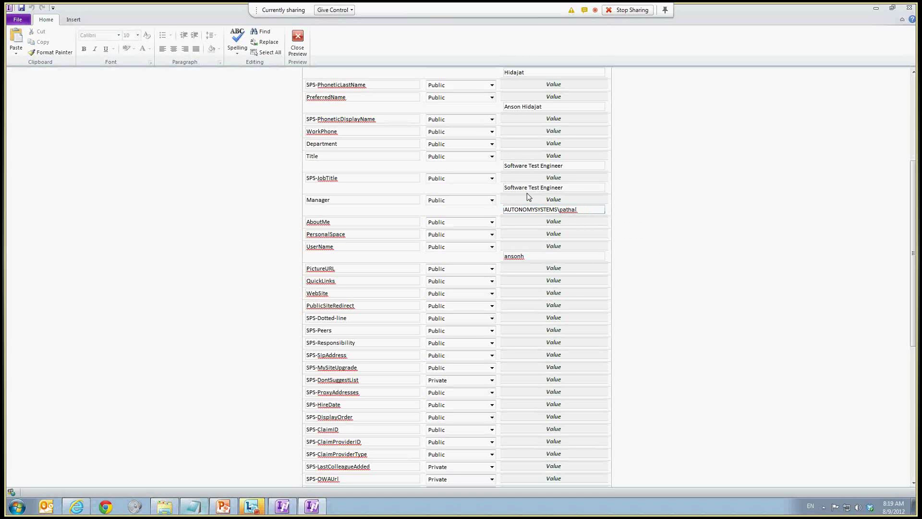
pyautogui.press('End')
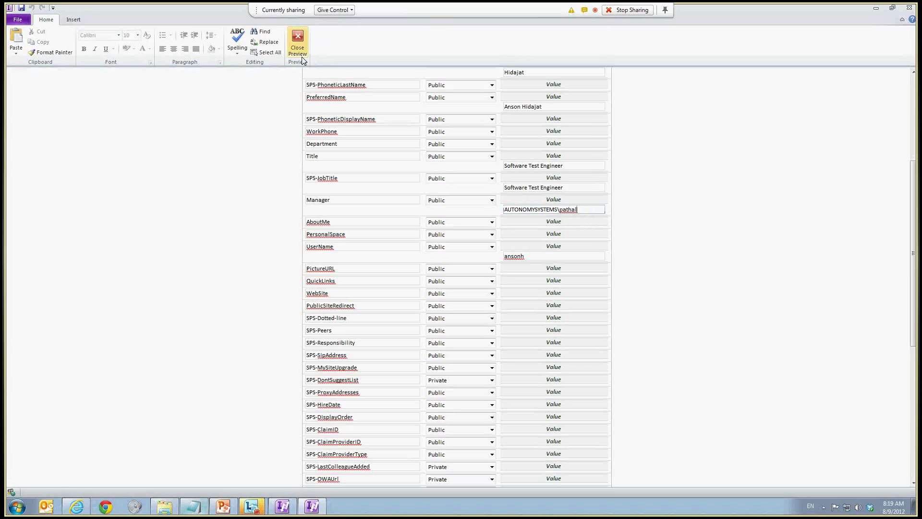
pyautogui.click(297, 41)
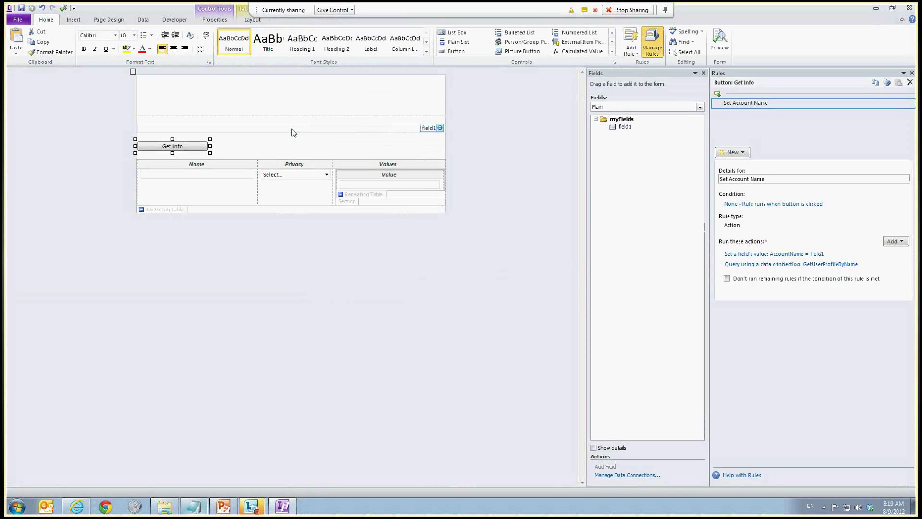
# Edit the XPath of field1's default value formula so that it filters on the property name "Manager".
pyautogui.rightClick(292, 131)
pyautogui.click(334, 247)
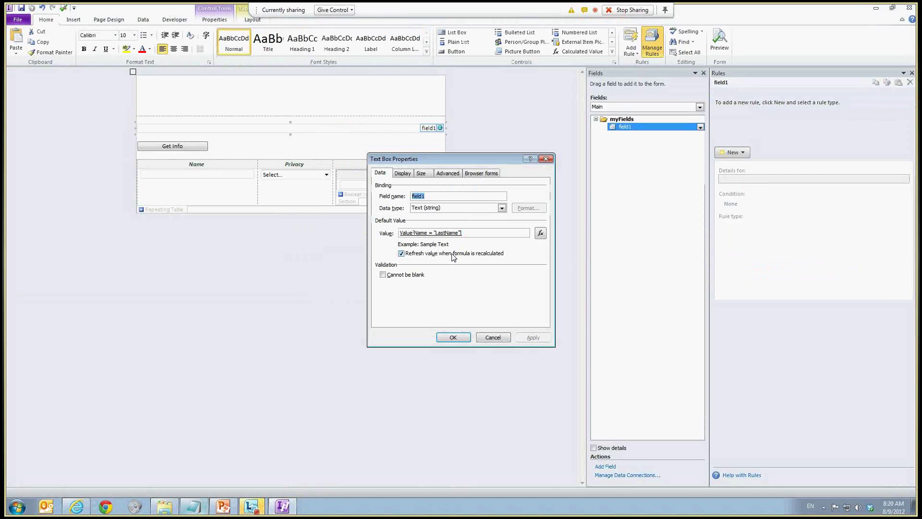
pyautogui.click(539, 235)
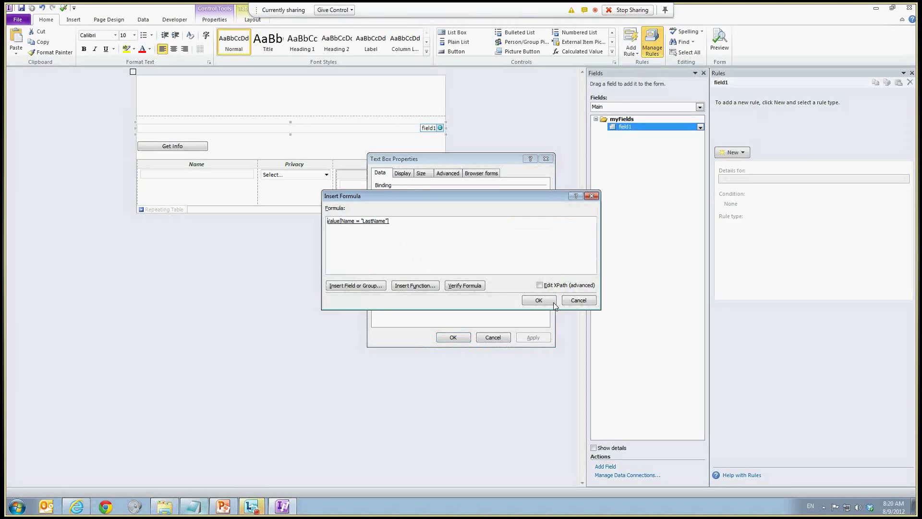
pyautogui.click(540, 286)
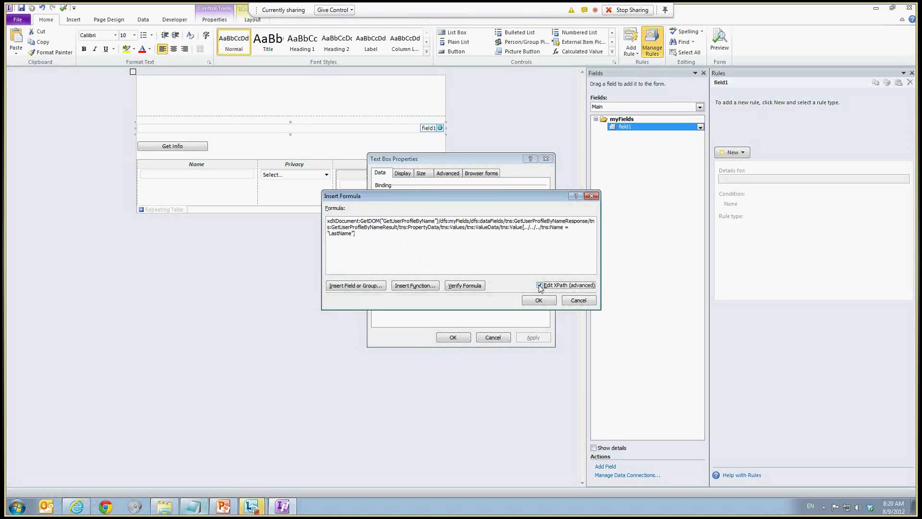
pyautogui.click(540, 285)
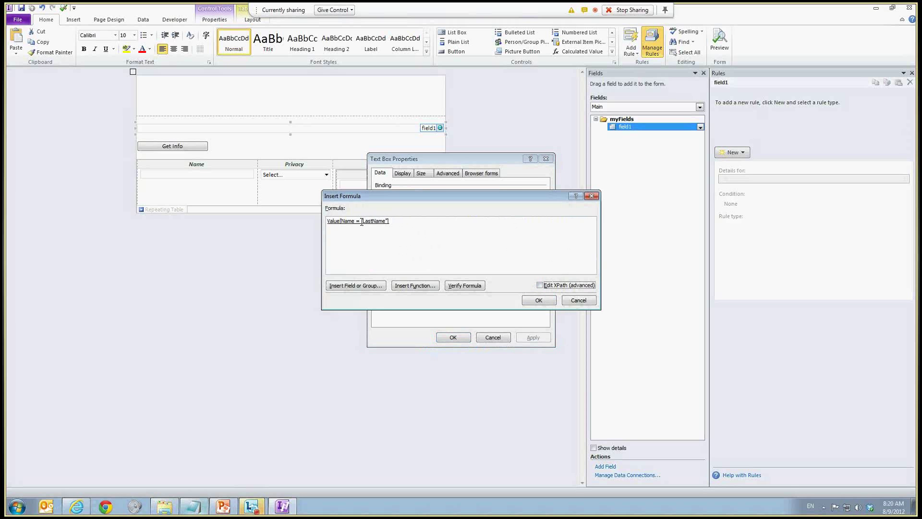
pyautogui.click(540, 286)
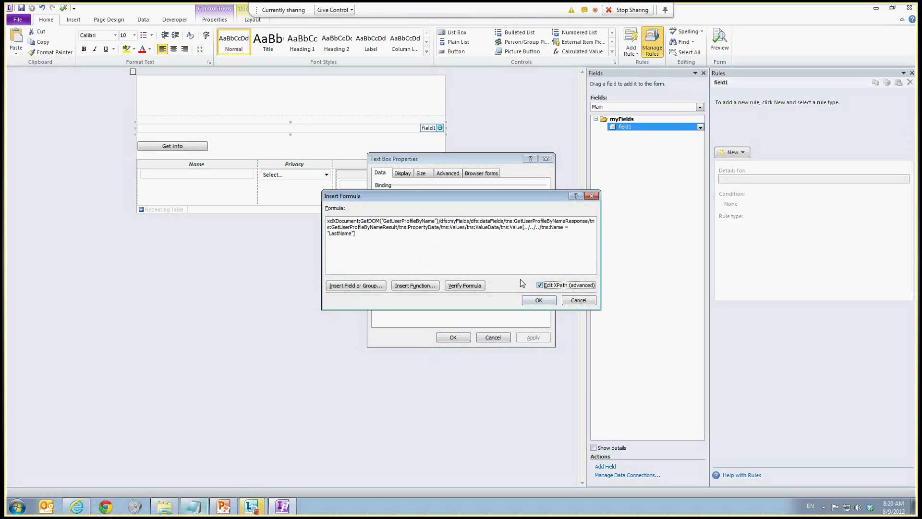
pyautogui.moveTo(352, 235); pyautogui.dragTo(331, 234)
pyautogui.write('Manager')
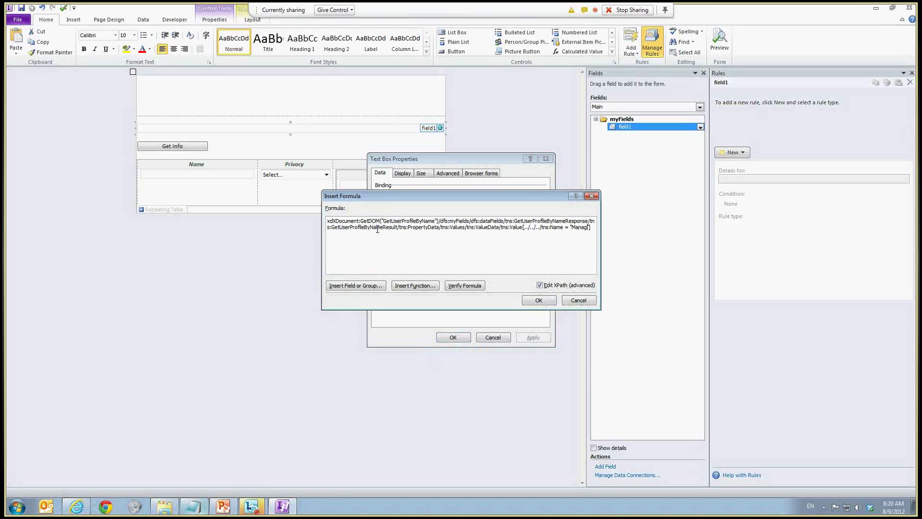
pyautogui.click(540, 285)
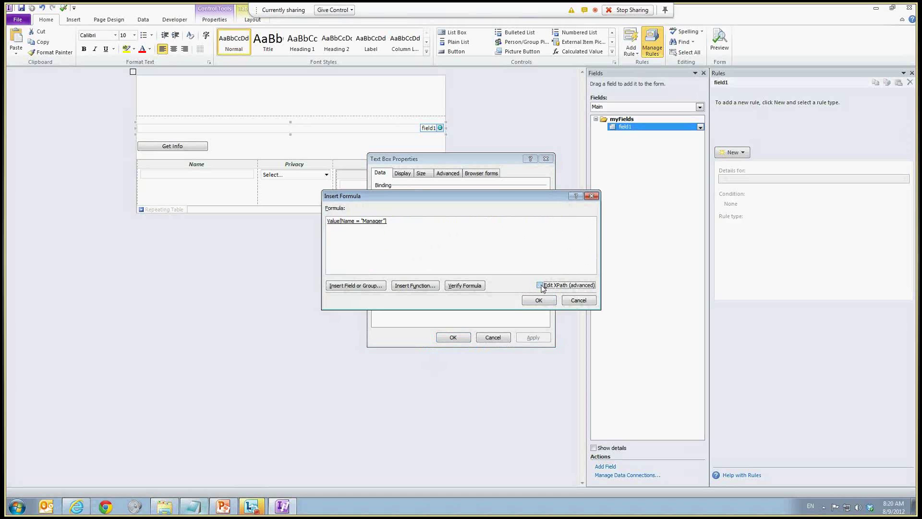
# Wrap the Manager value expression in the formula as substring-after(…,"\") to extract only the account name.
pyautogui.click(433, 228)
pyautogui.write('subtrin')
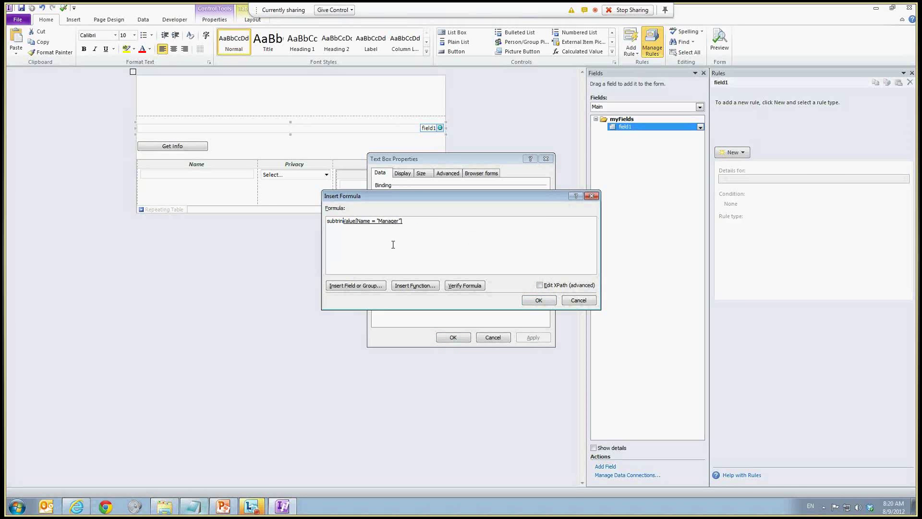
pyautogui.press('BackSpace')
pyautogui.press('BackSpace')
pyautogui.press('BackSpace')
pyautogui.press('BackSpace')
pyautogui.write('string-after(')
pyautogui.write(',"\\")')
pyautogui.click(390, 222)
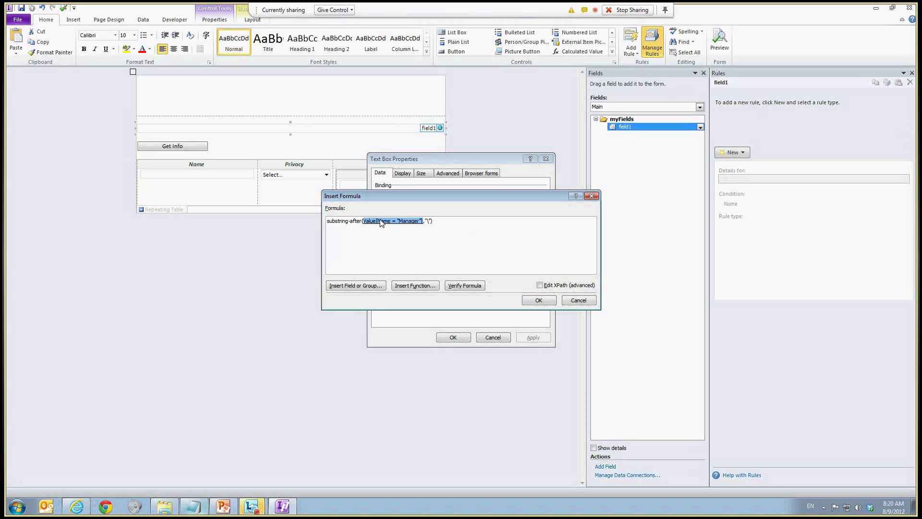
pyautogui.click(432, 221)
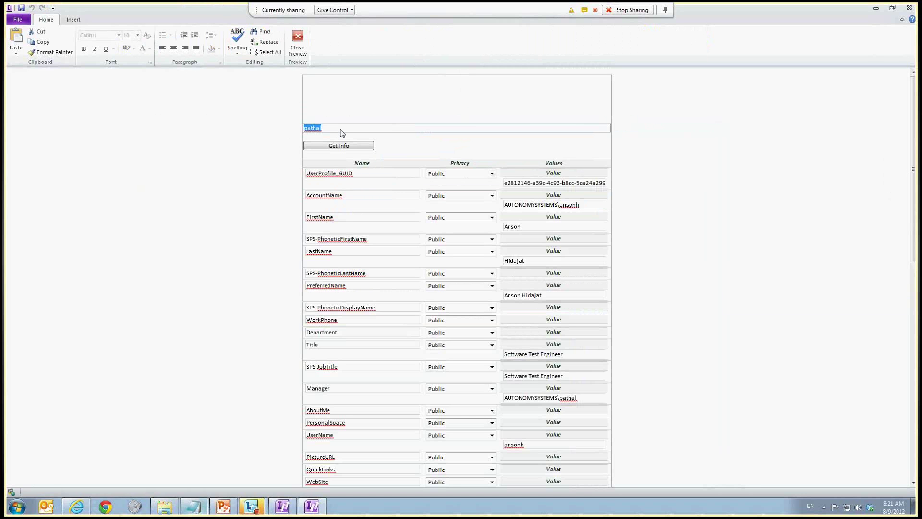
# Close the form preview and deselect the field1 text box in the design view.
pyautogui.click(298, 40)
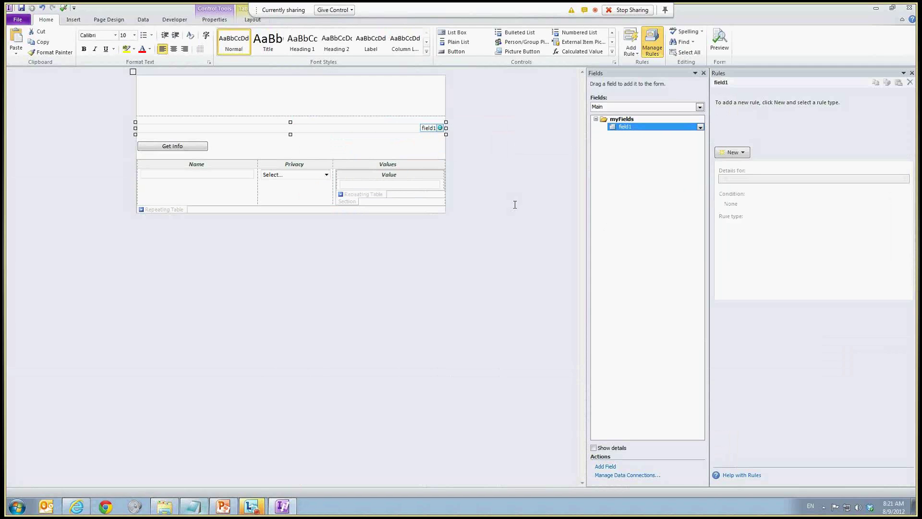
pyautogui.click(514, 204)
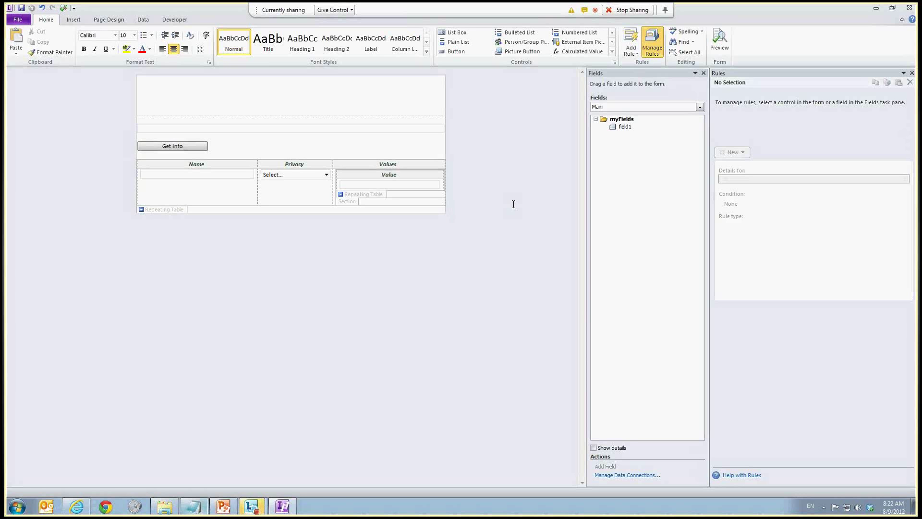
# Switch to the PowerPoint presentation, start the slide show at the User Profile Service scenarios slide, and advance to the Useful Links slide.
pyautogui.click(232, 508)
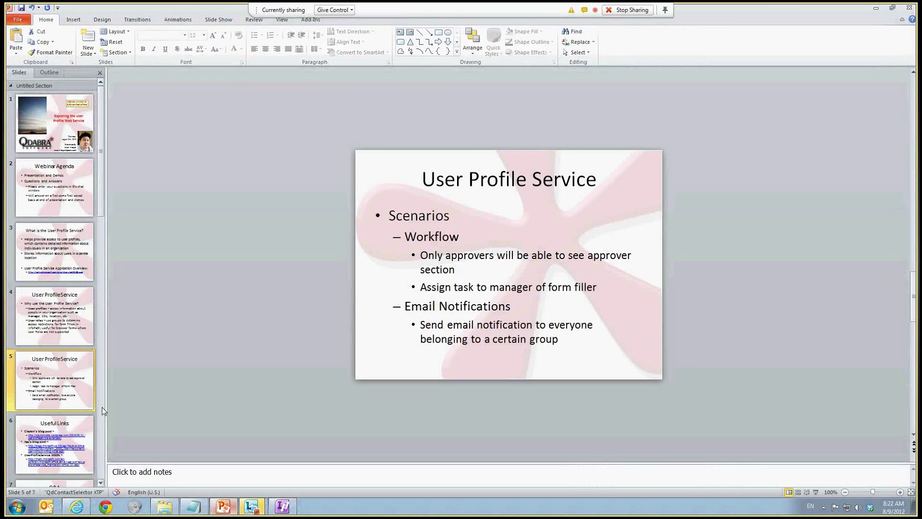
pyautogui.hotkey('shift', 'F5')
pyautogui.press('Right')
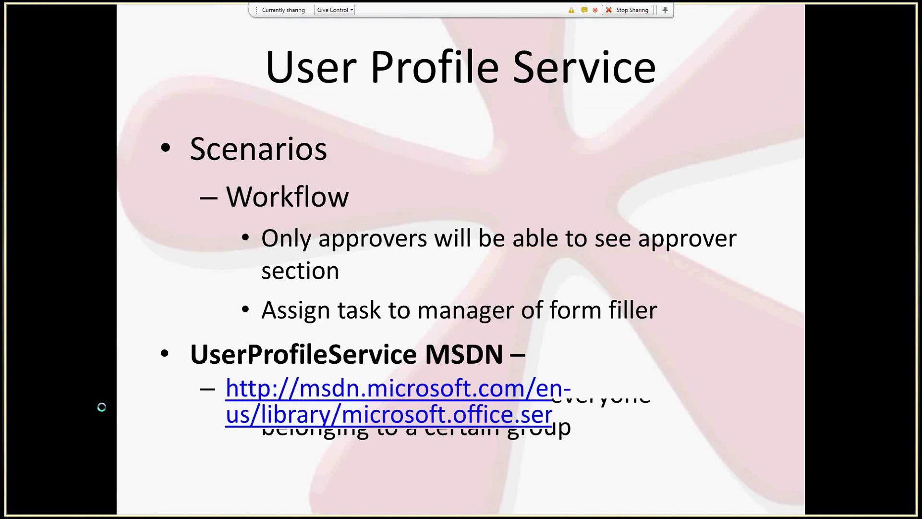